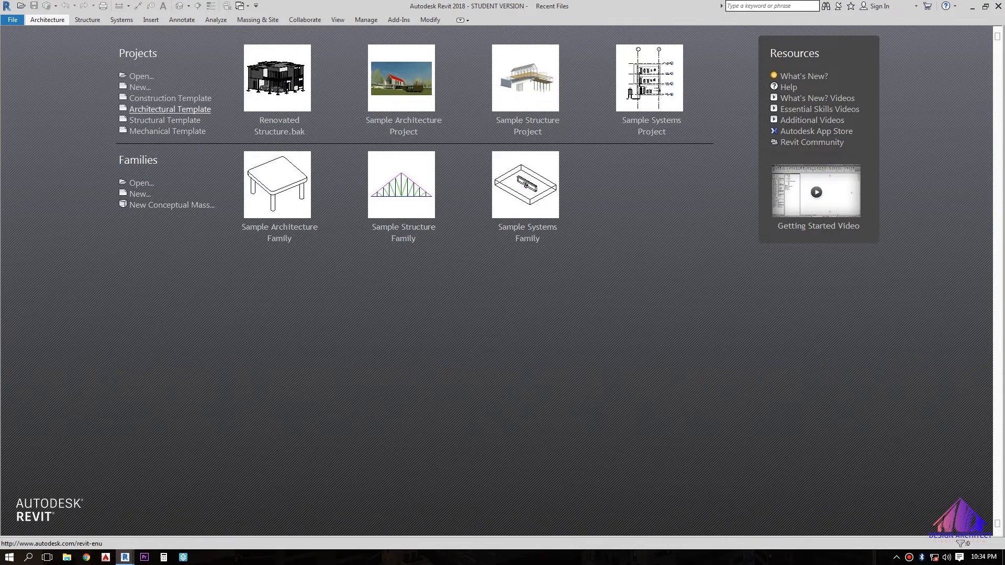
Create a new project from the Architectural Template and open its South elevation view.
left_click(175, 110)
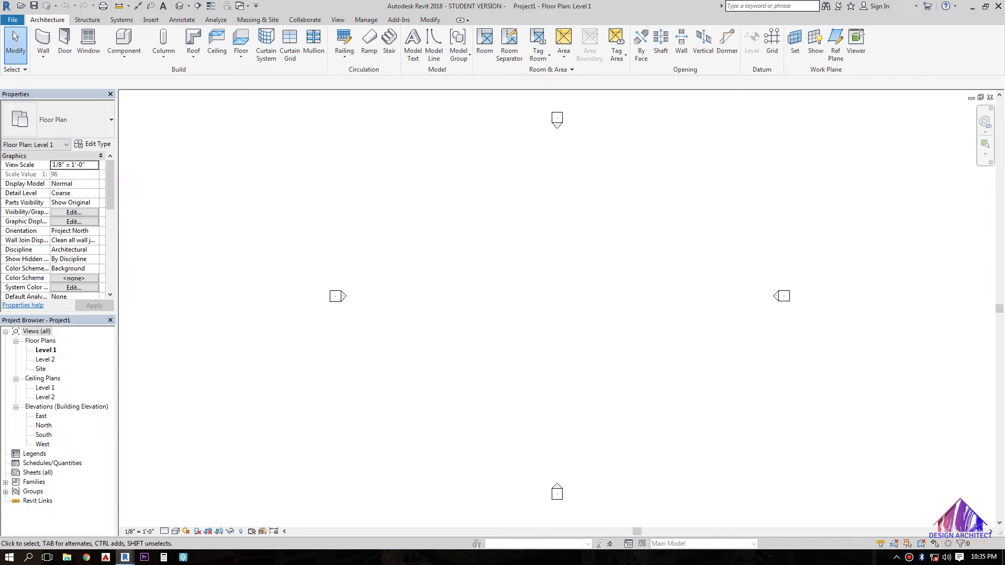
double_click(44, 435)
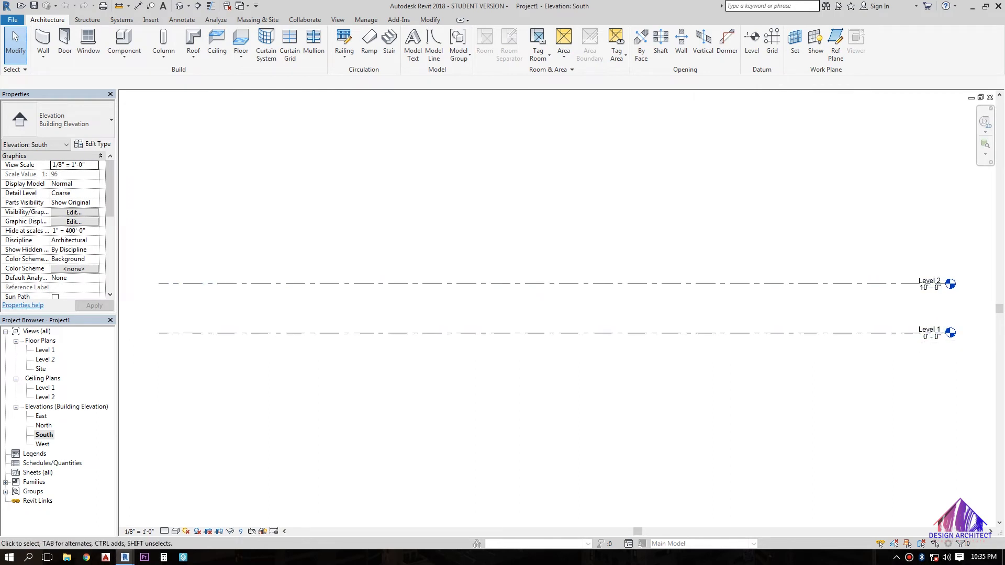
Set the project's length units to meters with 2 decimal places and the unit symbol m.
left_click(366, 20)
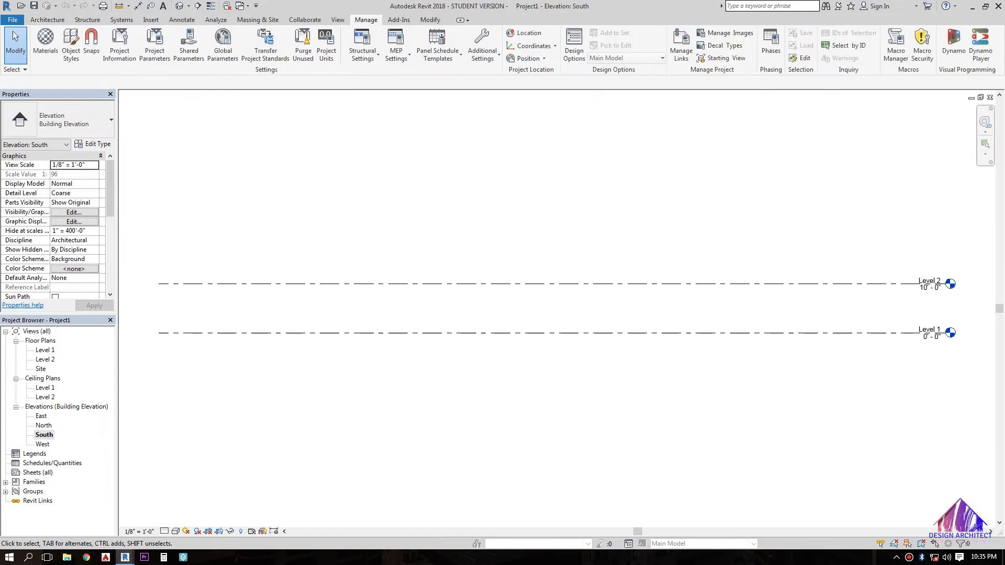
left_click(326, 46)
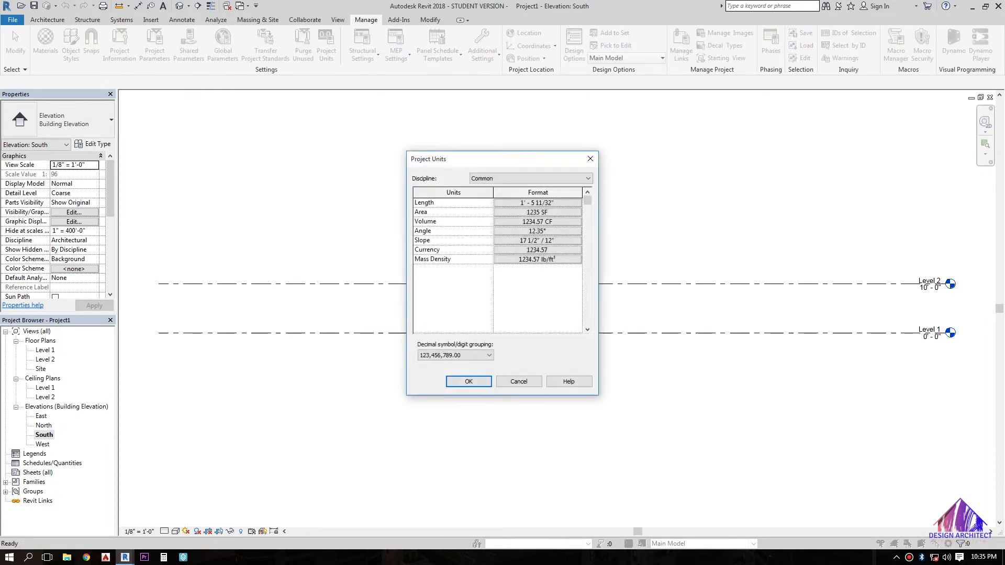
left_click(520, 267)
left_click(532, 222)
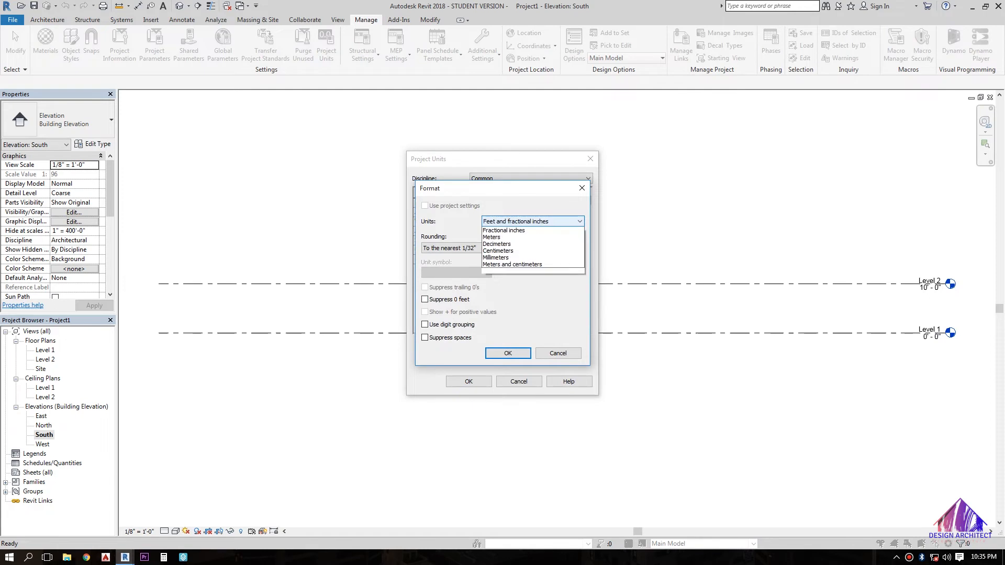
left_click(492, 258)
left_click(456, 248)
left_click(443, 292)
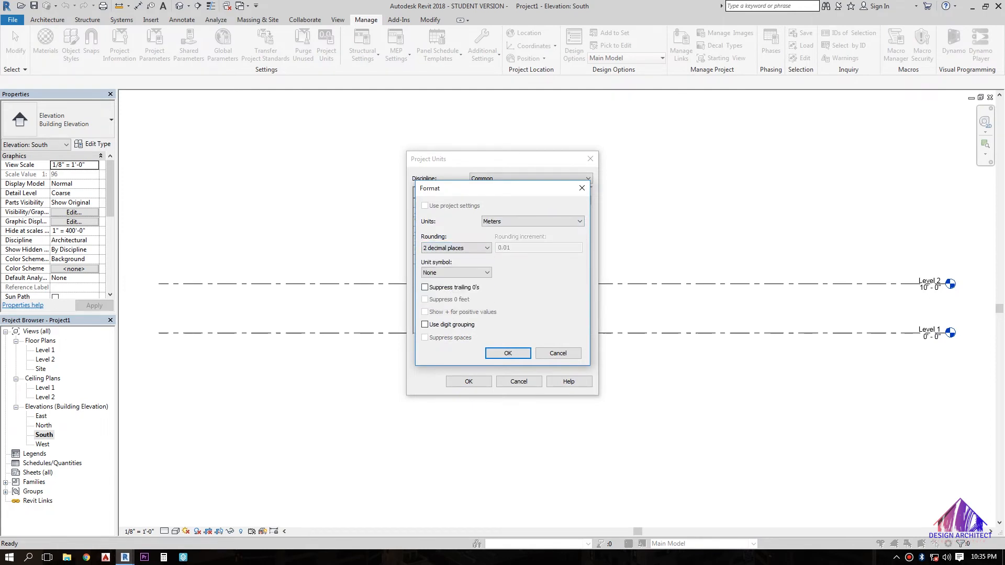
left_click(456, 272)
left_click(450, 289)
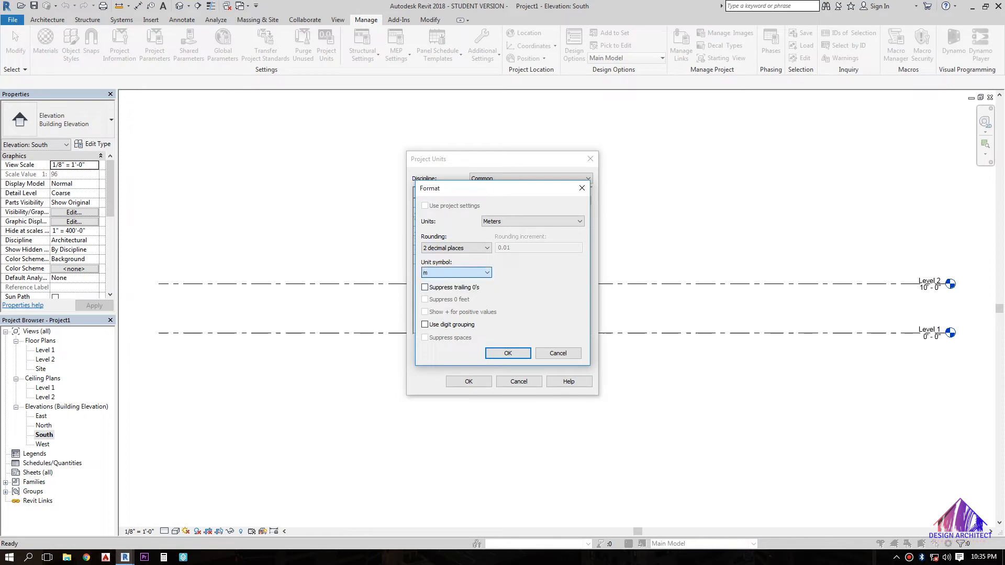
left_click(508, 353)
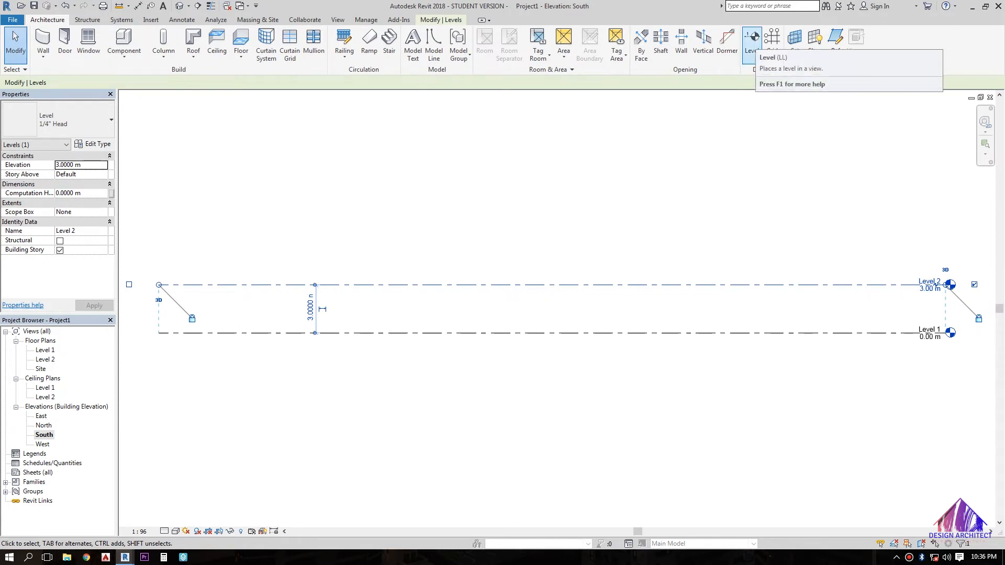
Draw a new level line about 2.8 m above Level 2, aligned with the ends of the existing levels.
left_click(752, 38)
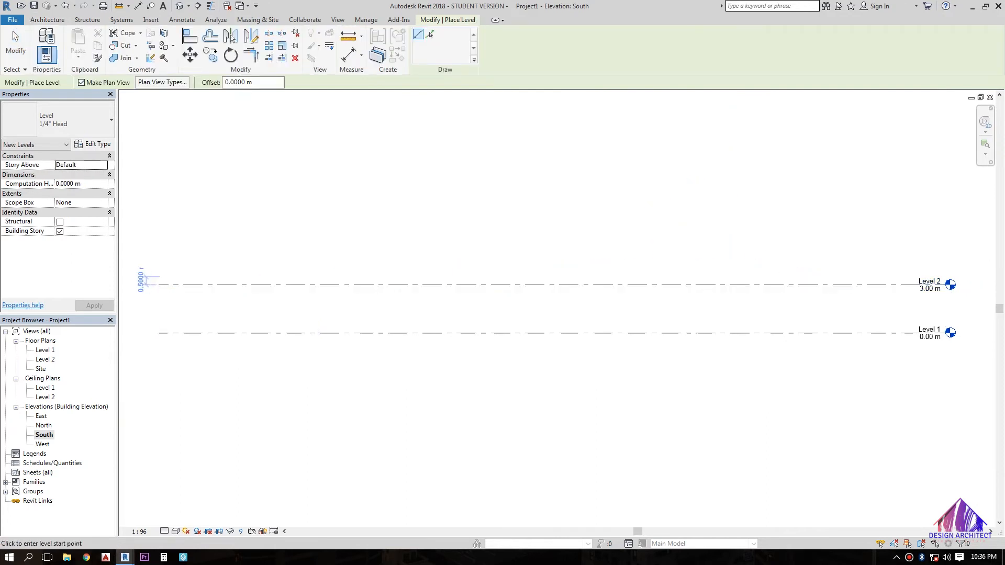
left_click(159, 240)
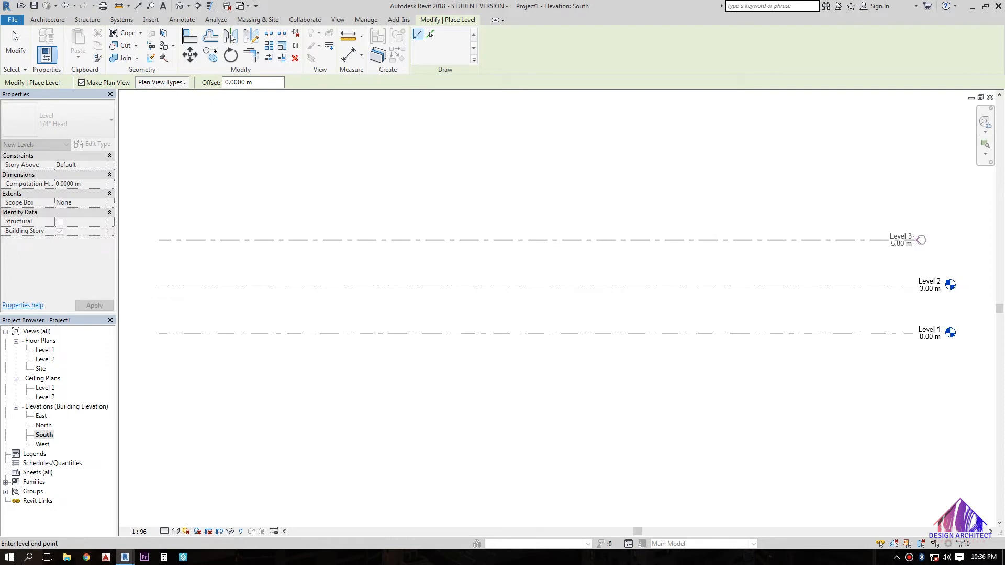
left_click(950, 240)
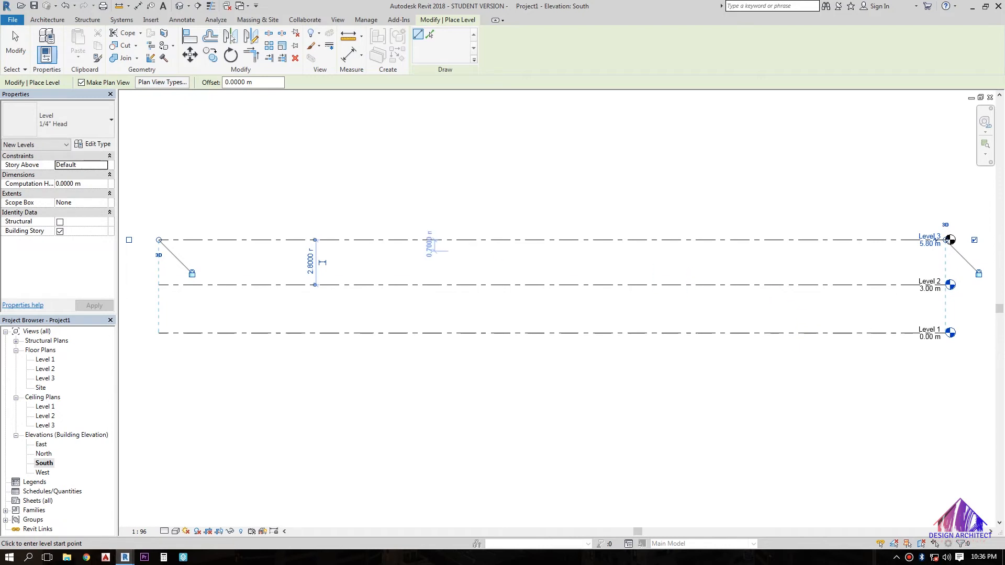
key("Escape")
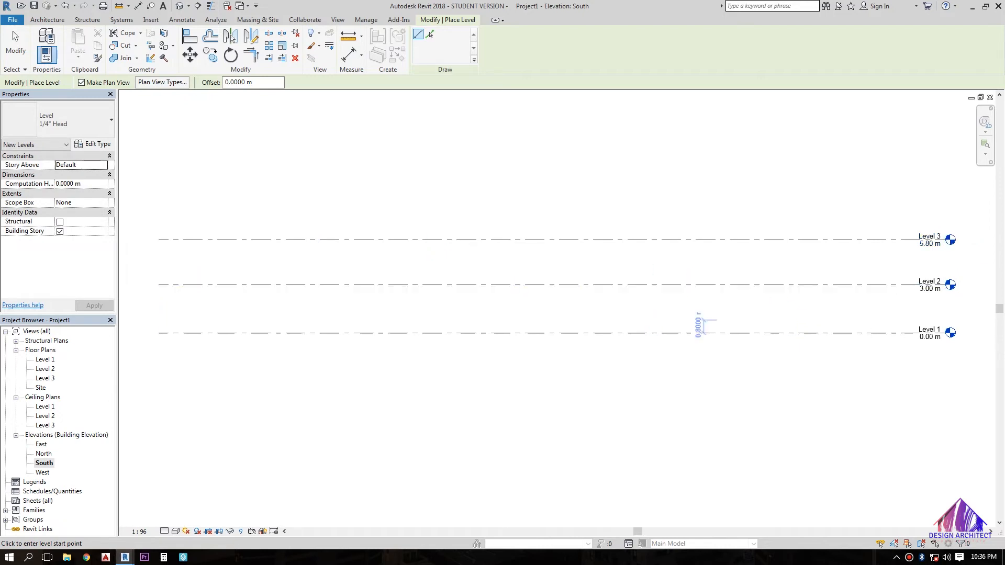
key("Escape")
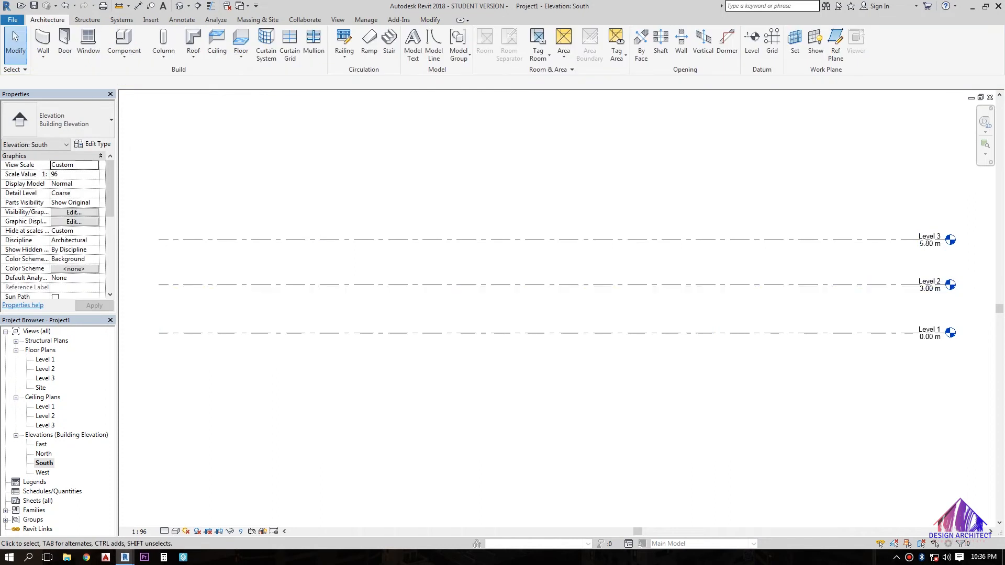
Set the elevation of Level 3 to 6 m.
left_click(932, 242)
left_click(932, 243)
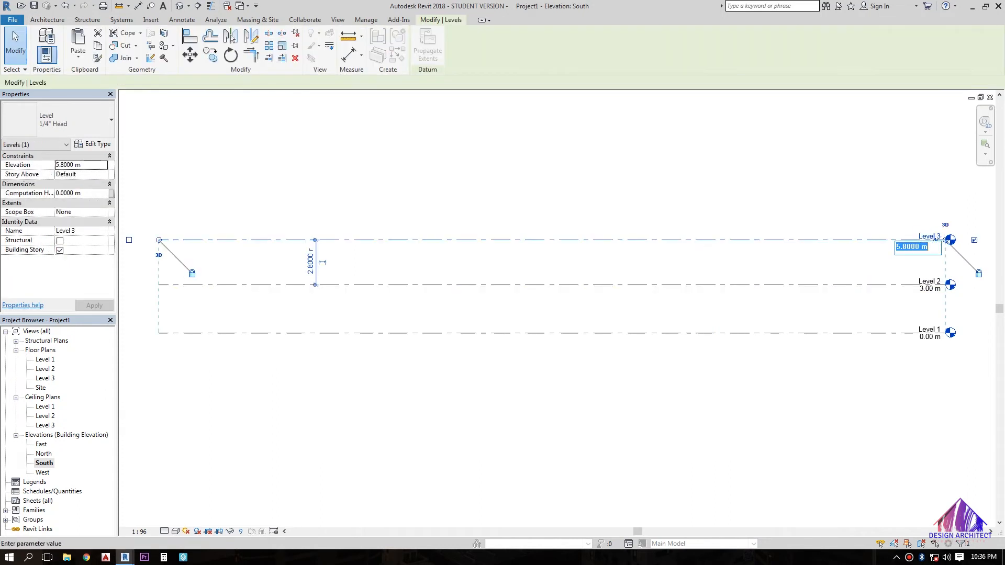
type("6")
key("Return")
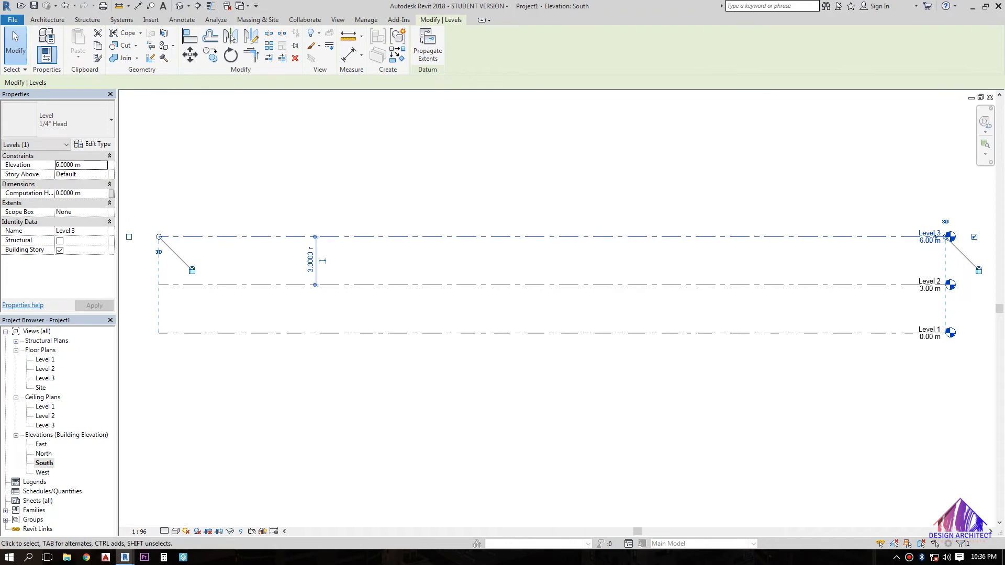
key("Escape")
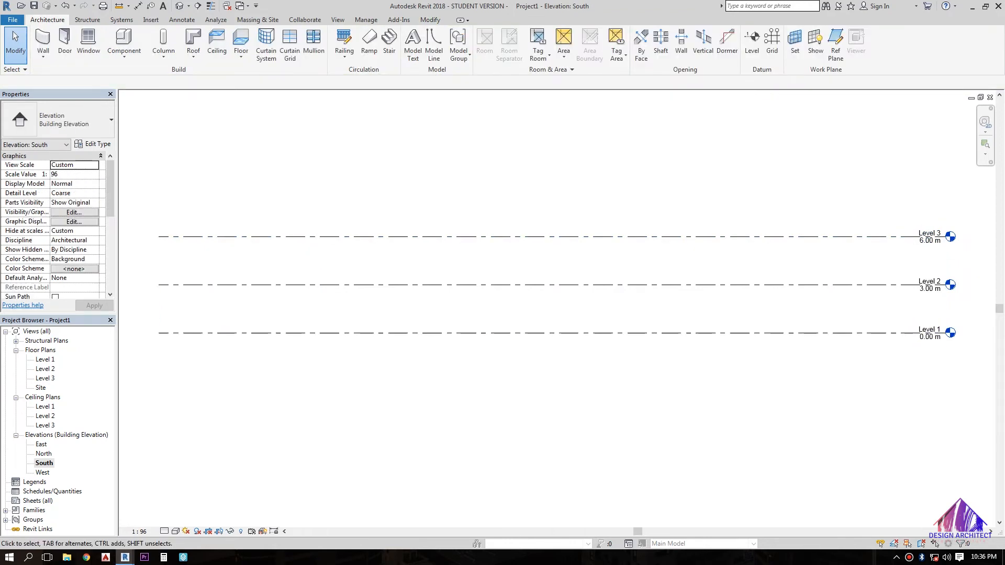
Open the Level 1 floor plan and start a wall using the Generic - 4" Brick type.
double_click(45, 360)
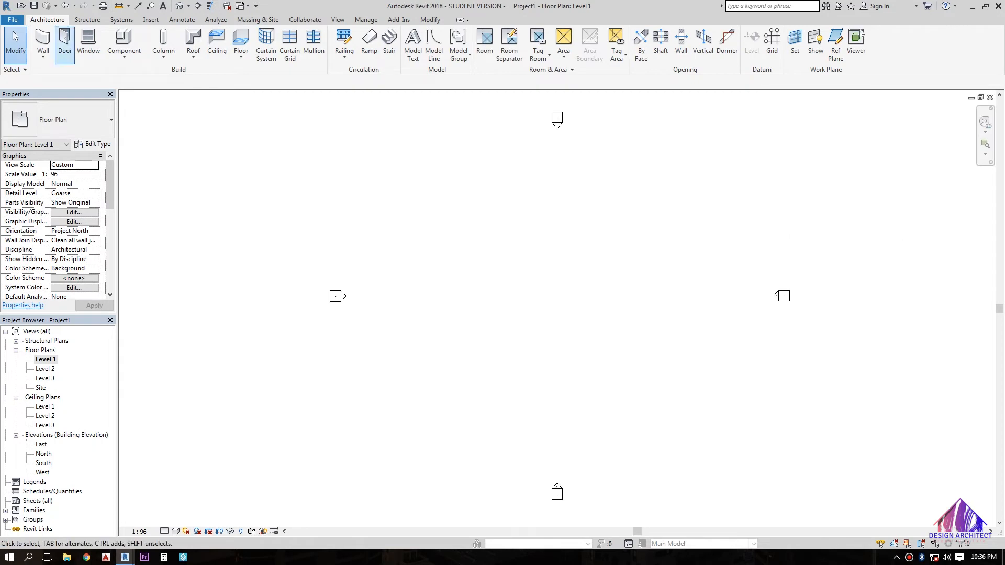
left_click(43, 42)
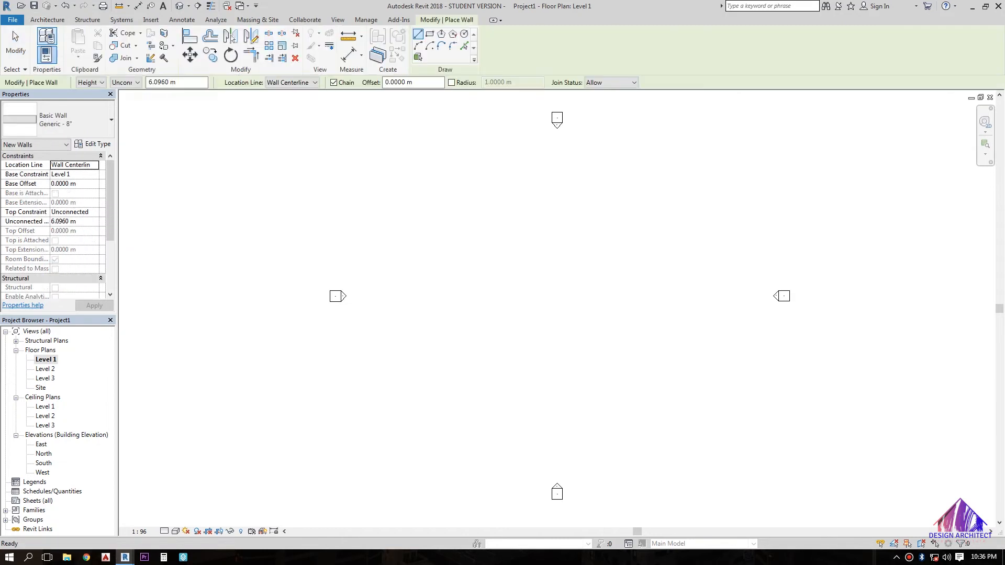
left_click(58, 119)
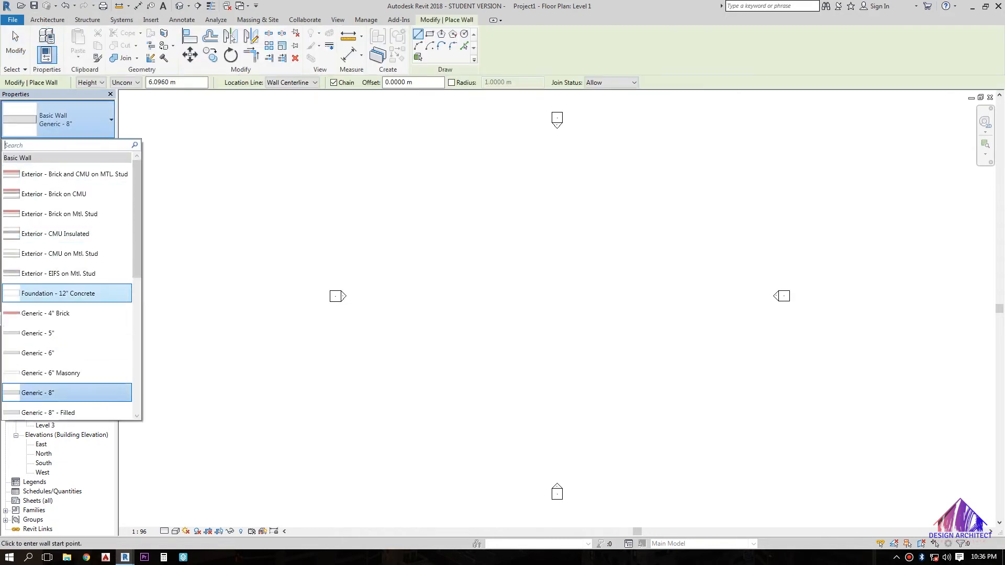
mouse_move(90, 311)
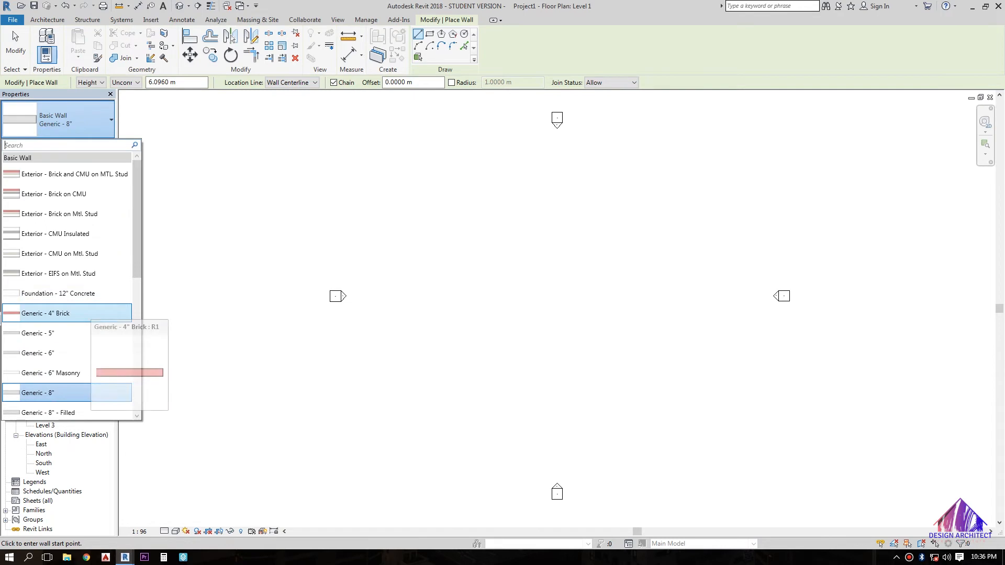
scroll(68, 293, "down", 2)
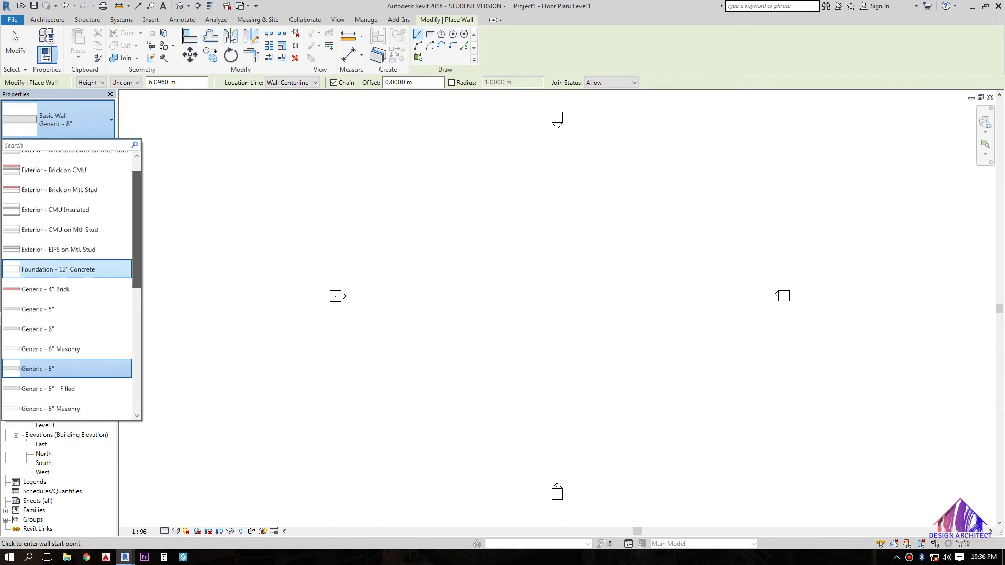
scroll(68, 283, "down", 3)
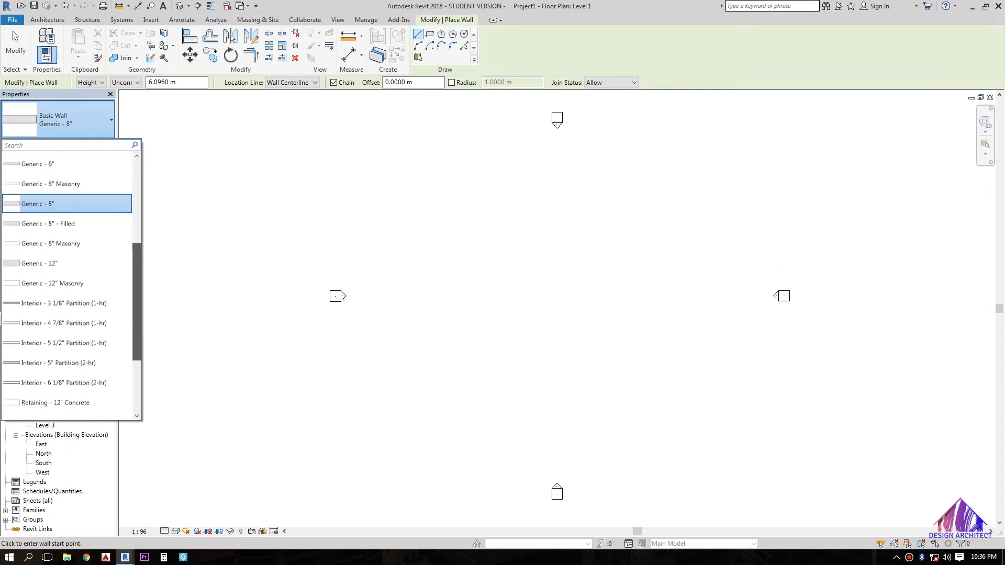
left_click_drag(136, 326, 136, 221)
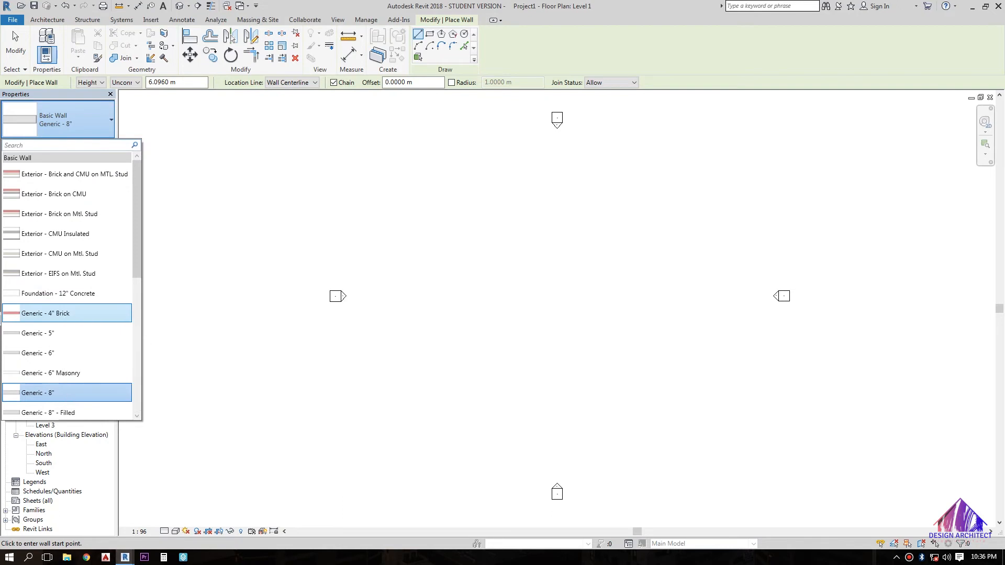
left_click(58, 313)
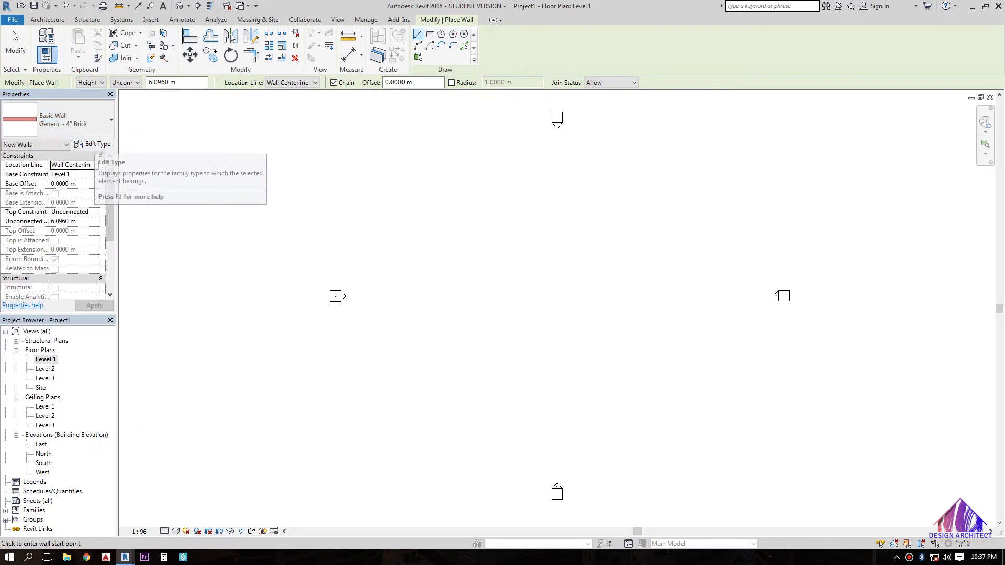
Duplicate the brick wall type under the name Generic - 175mm Wall.
left_click(92, 144)
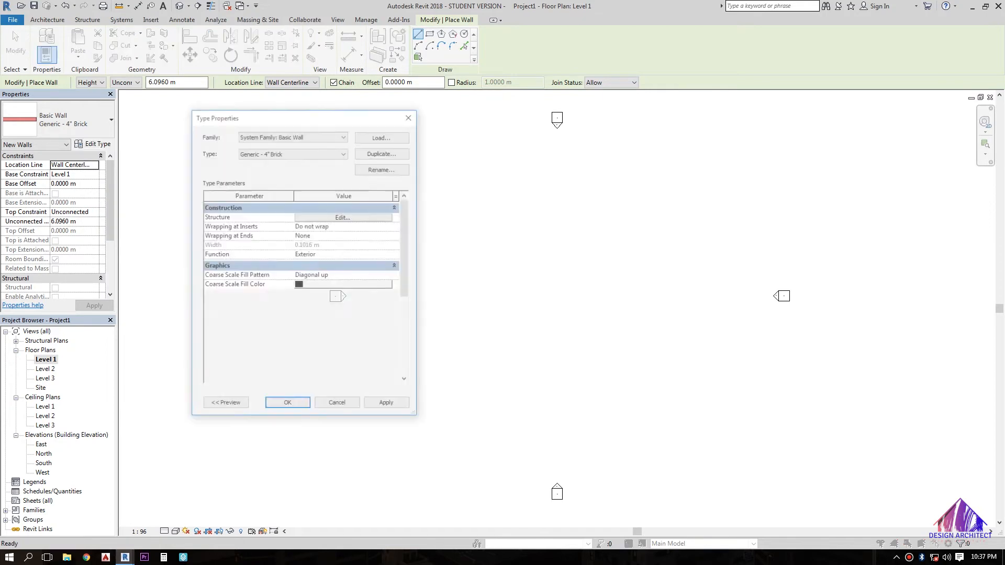
left_click_drag(272, 116, 385, 130)
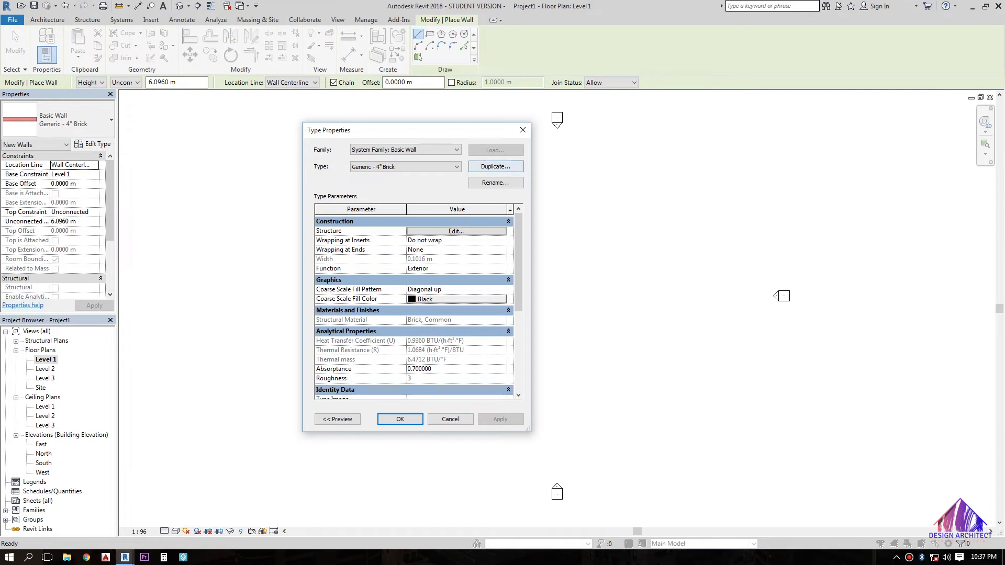
left_click(495, 167)
type("Generic - 175mm")
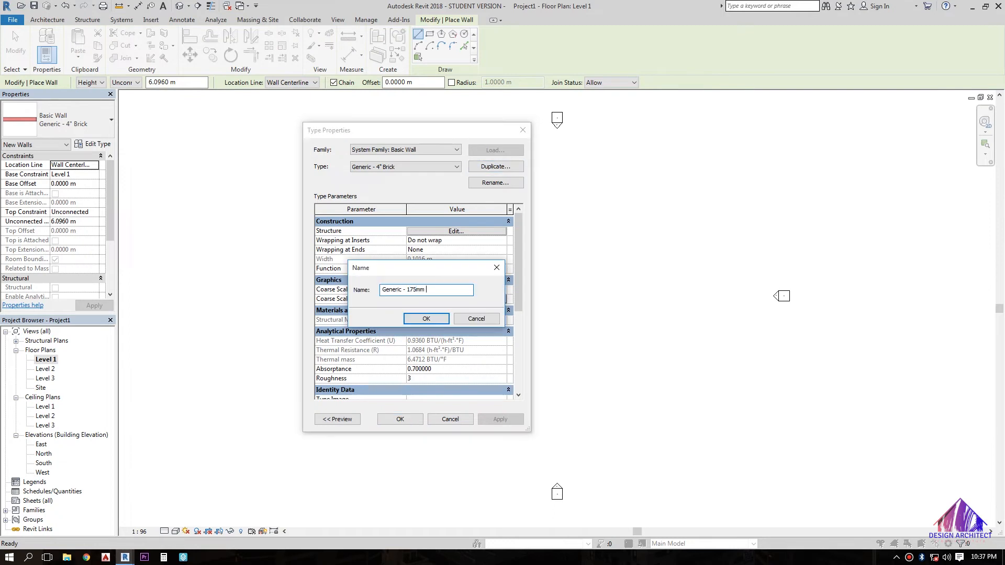
type(" Wall")
left_click(427, 319)
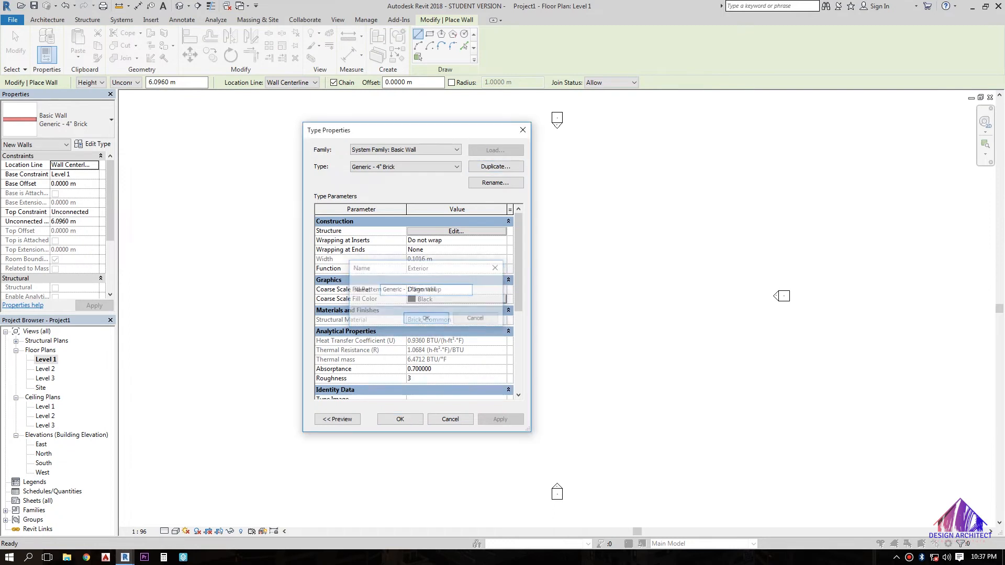
Set the thickness of the new wall type's brick structure layer to 0.175 m and apply the type.
left_click(456, 231)
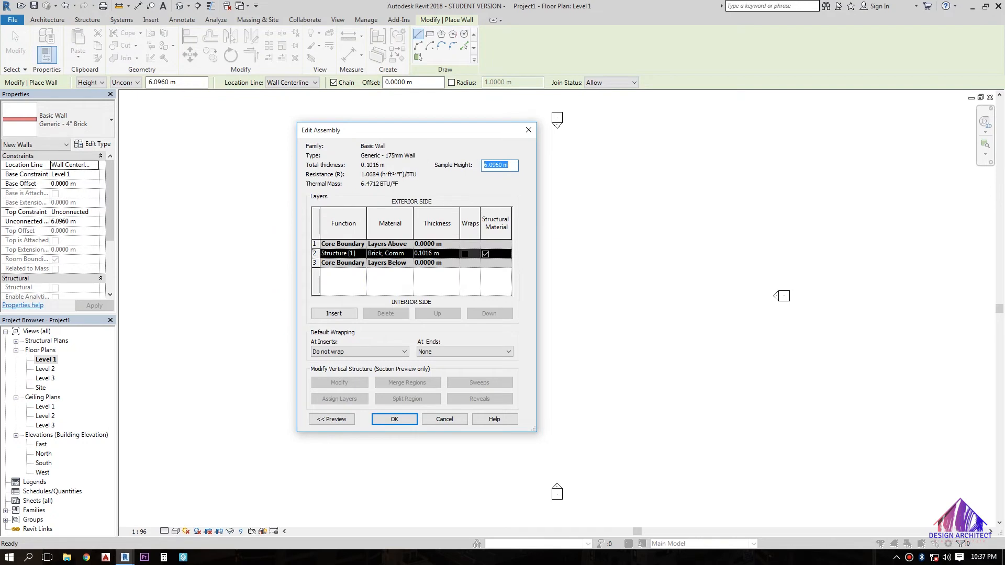
left_click(433, 253)
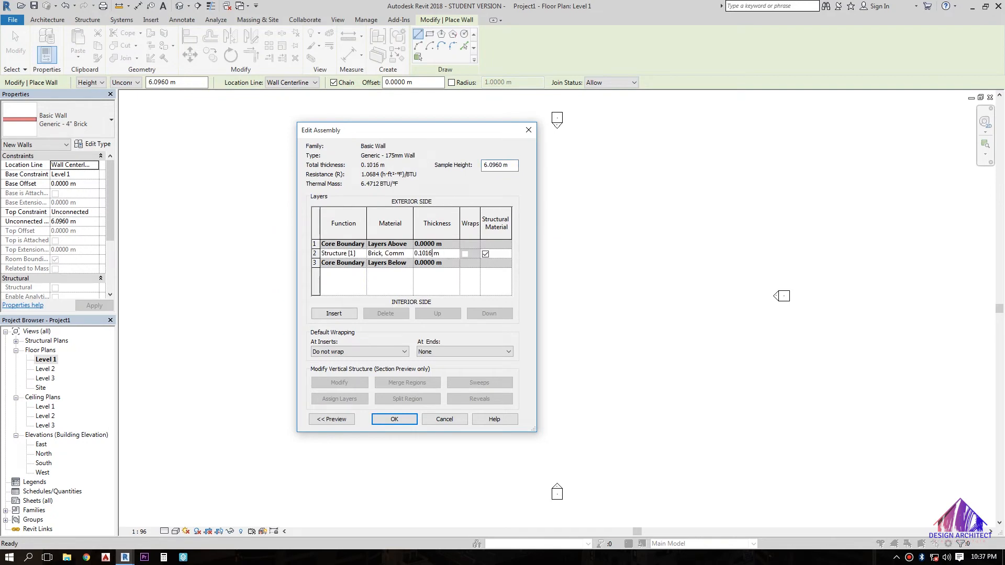
type("75")
key("Tab")
key("Return")
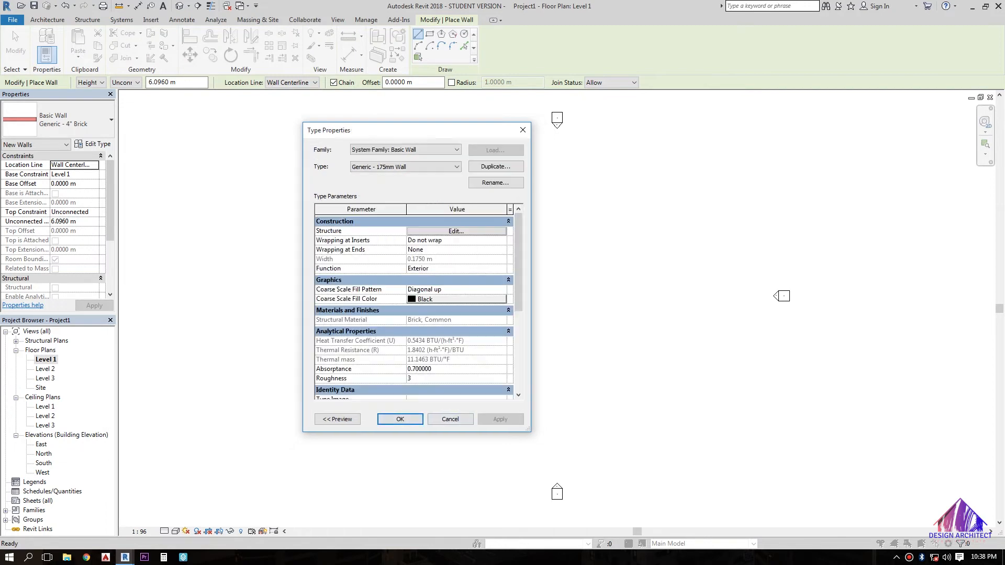
scroll(414, 306, "down", 4)
scroll(413, 307, "up", 4)
key("Return")
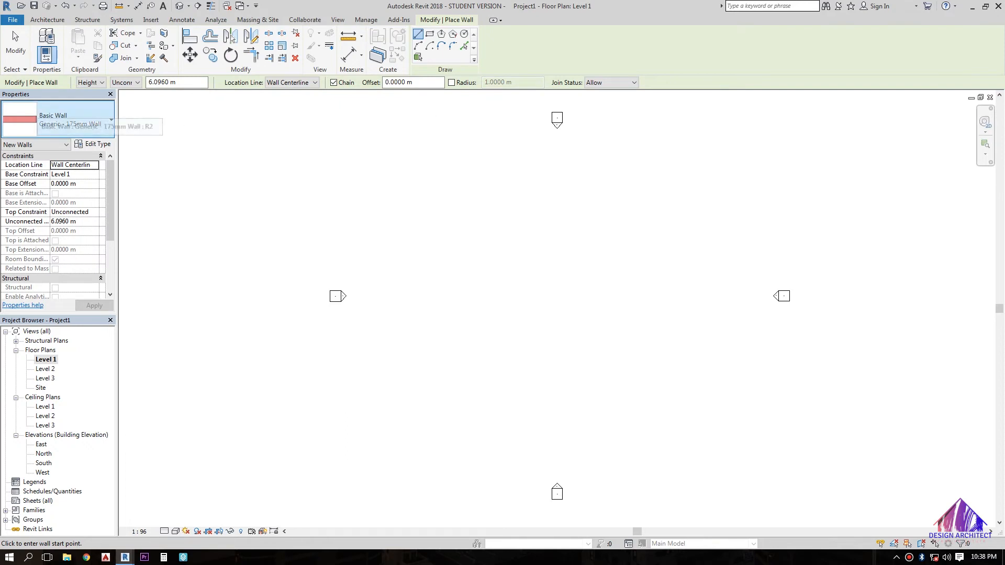
Constrain the new walls from a Level 1 base up to Level 3.
left_click(74, 212)
left_click(82, 245)
left_click(94, 174)
left_click(73, 184)
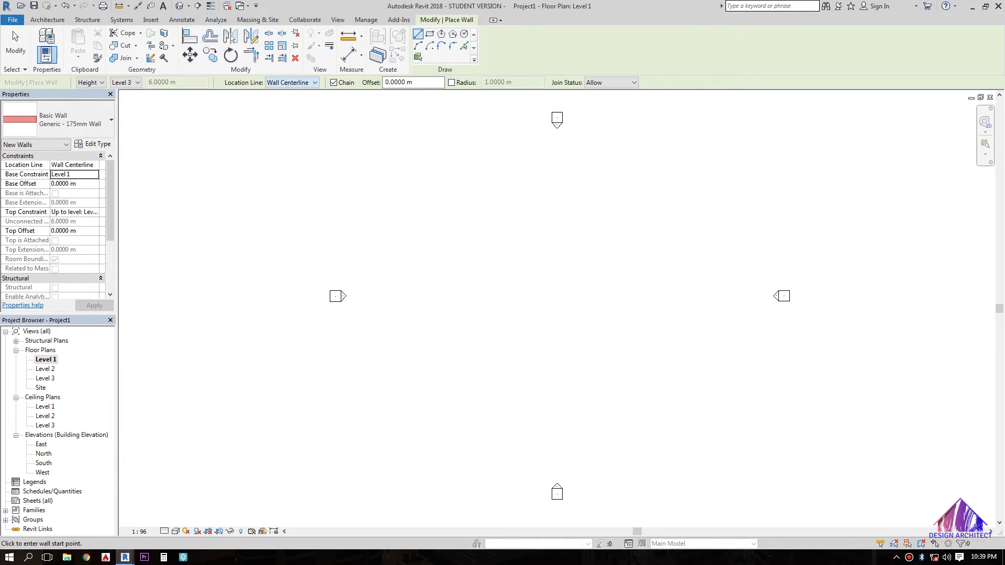
Draw a closed rectangular loop of four walls, 5 m by 10 m, near the upper middle of the Level 1 plan.
left_click(440, 189)
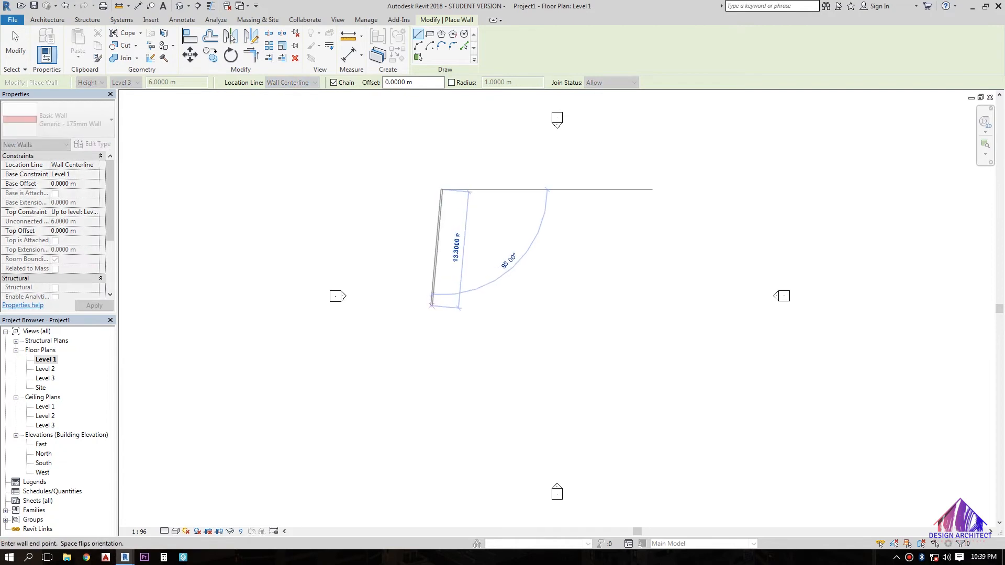
type("5")
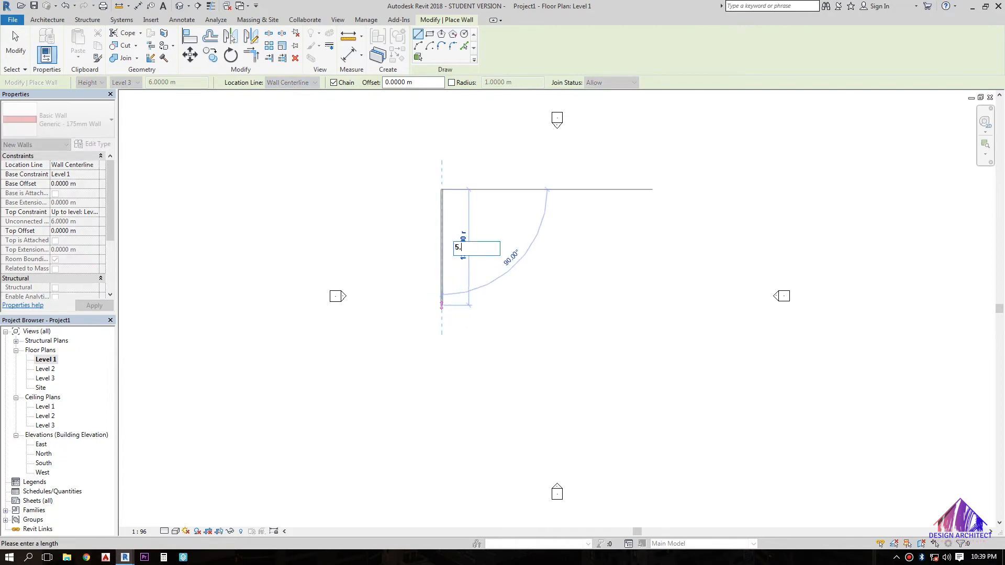
type(".")
key("Return")
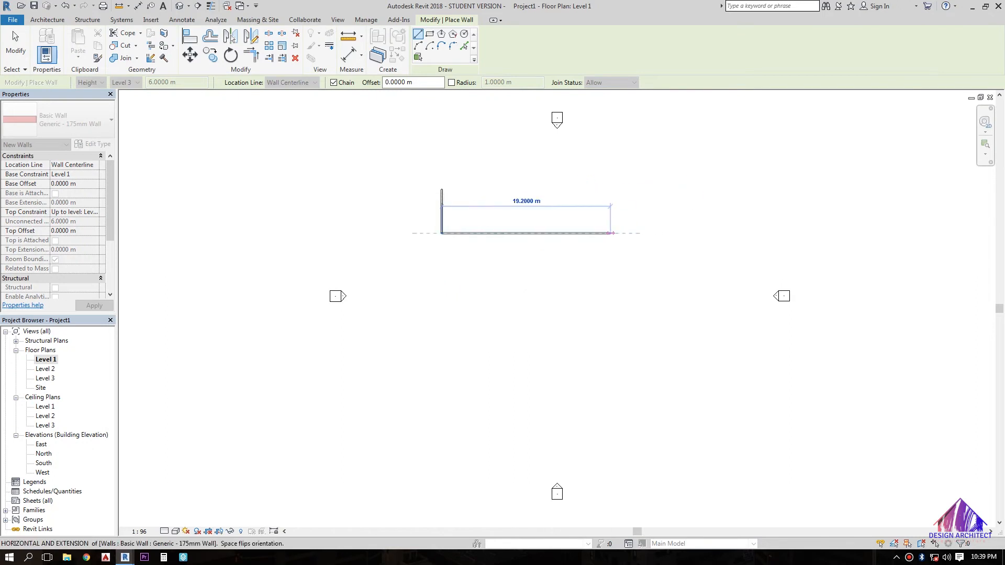
type("10")
key("Return")
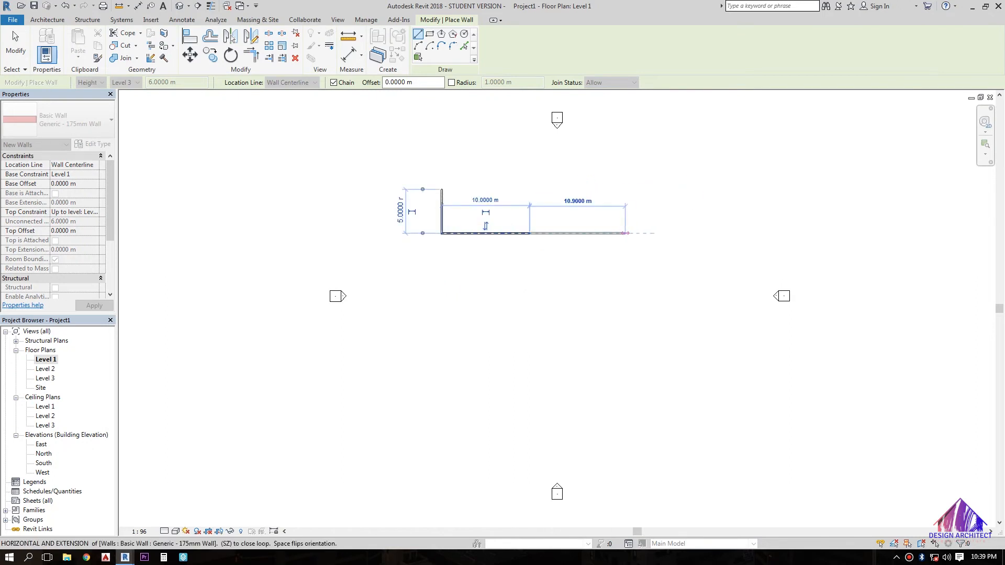
type("5")
key("Return")
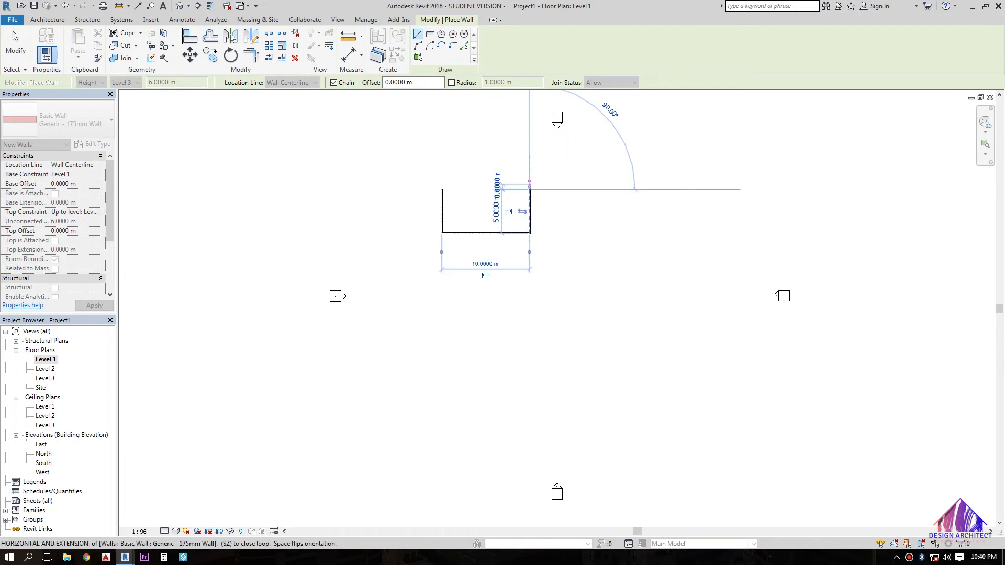
left_click(442, 189)
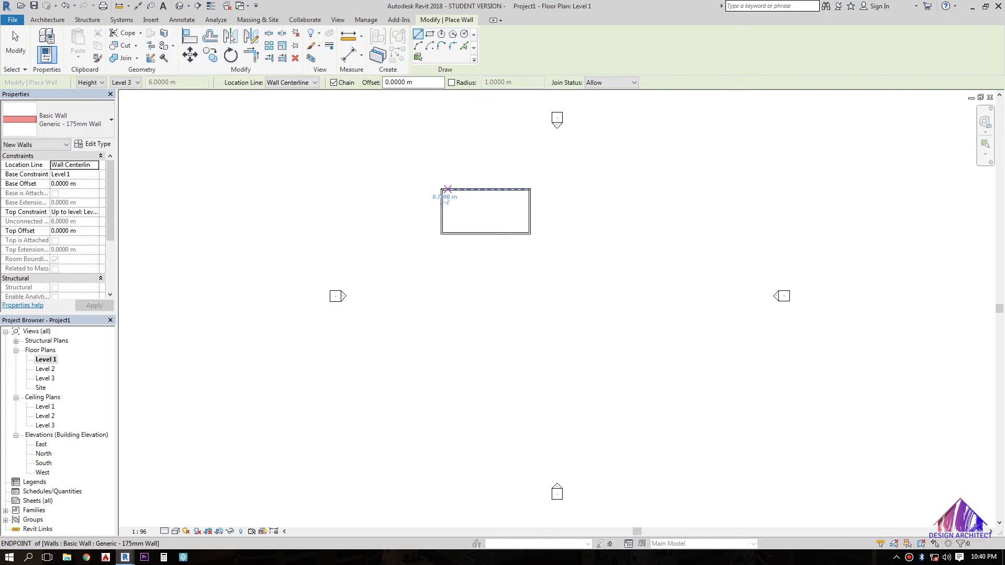
scroll(491, 209, "up", 2)
middle_click_drag(490, 209, 568, 287)
scroll(576, 289, "up", 4)
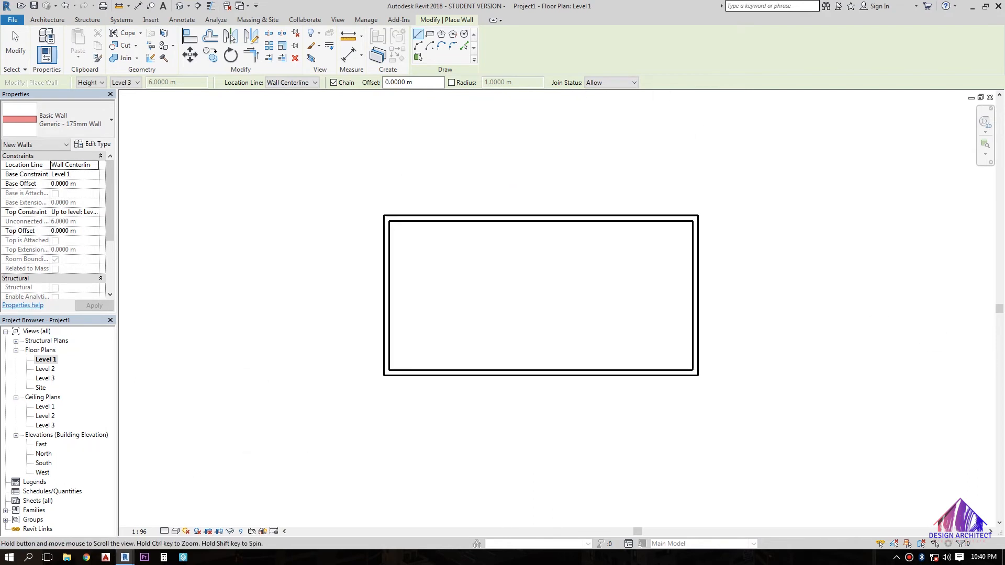
In the 3D view seen from the top, move the south wall outward to about 6.4 m from the north wall and move the east wall outward.
left_click(179, 7)
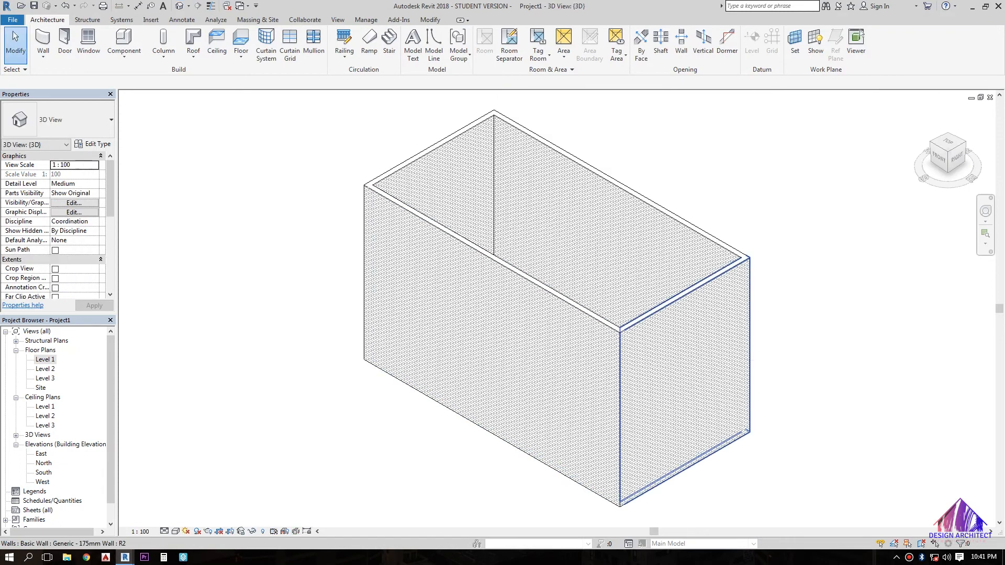
middle_click_drag(594, 355, 625, 347, "shift")
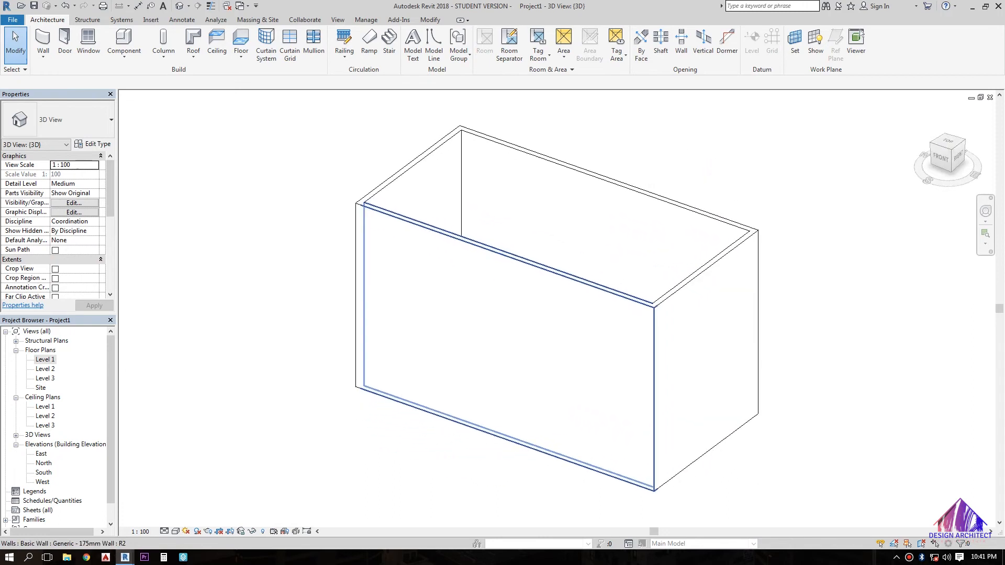
left_click(948, 140)
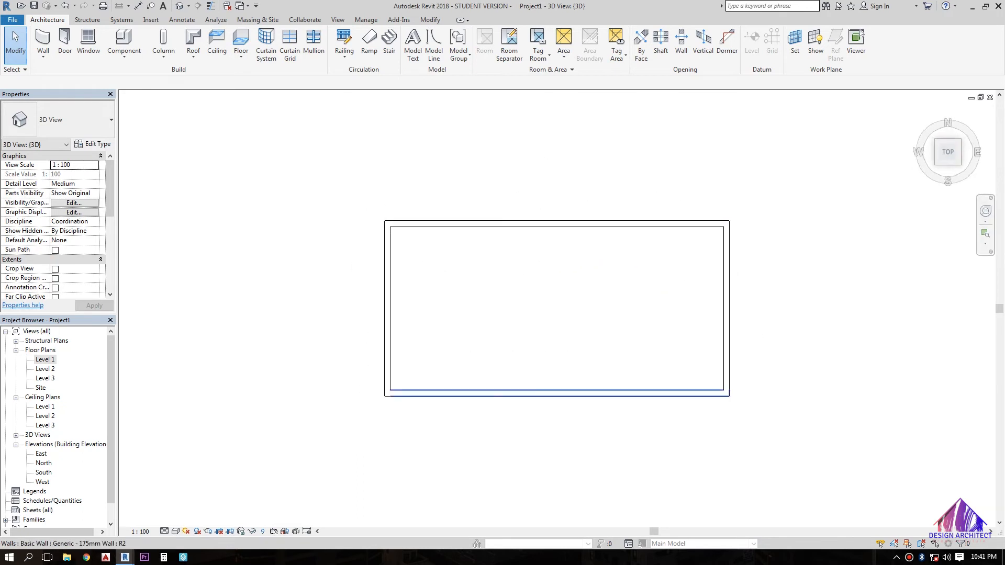
left_click(523, 393)
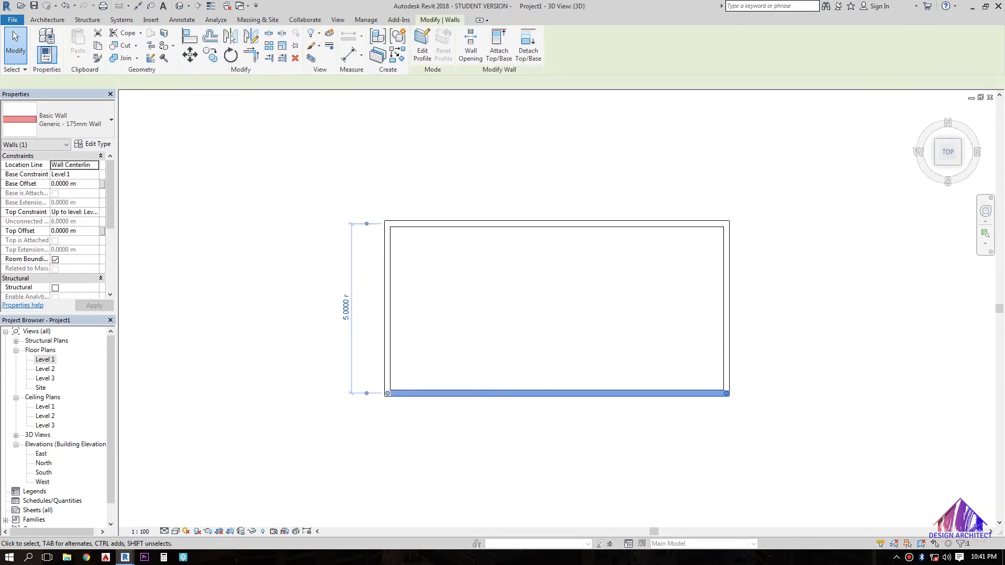
left_click_drag(556, 393, 556, 441)
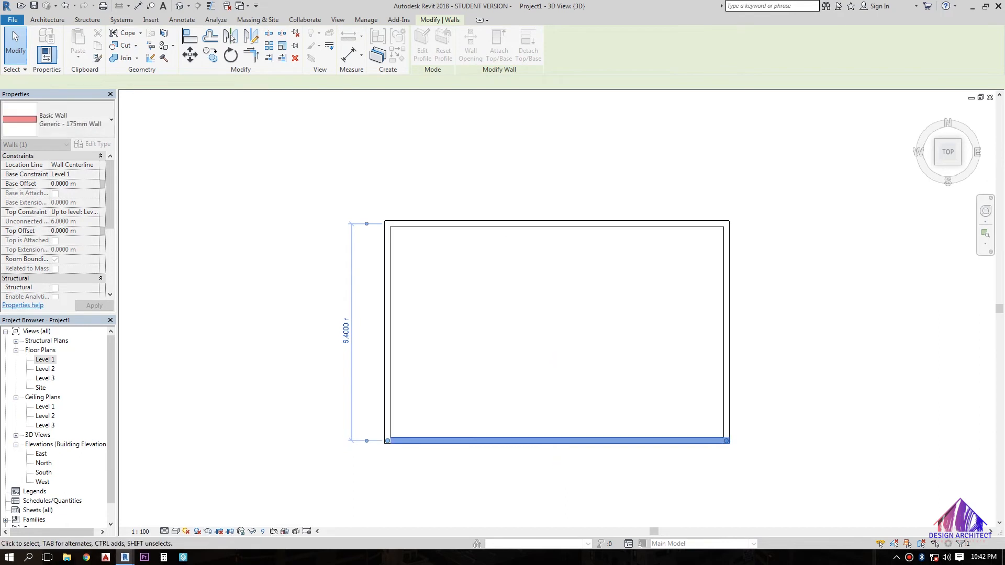
left_click(726, 345)
left_click_drag(726, 339, 788, 338)
Start a floor on the Level 1 plan and sketch its boundary by picking the four outer wall edges.
double_click(45, 360)
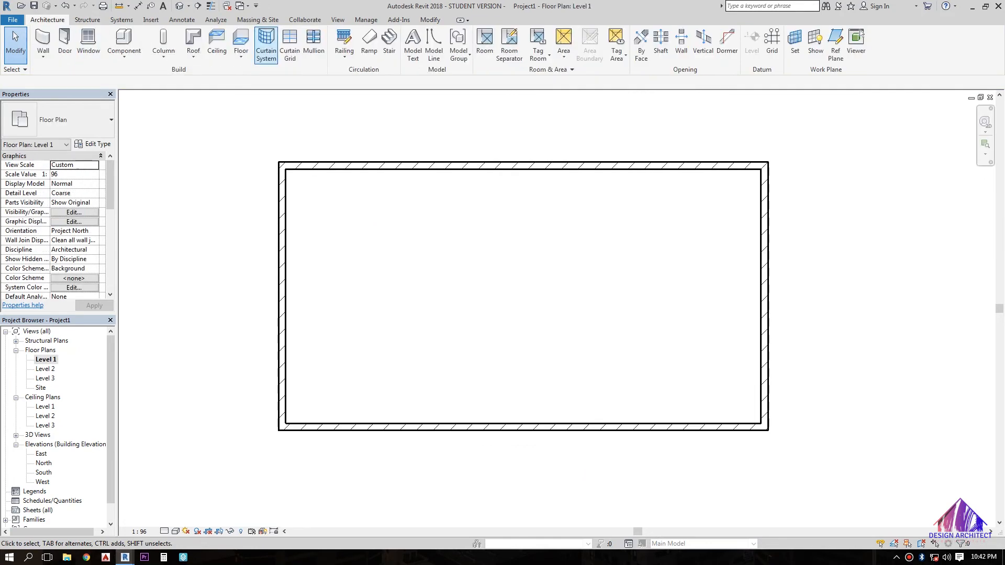
left_click(241, 41)
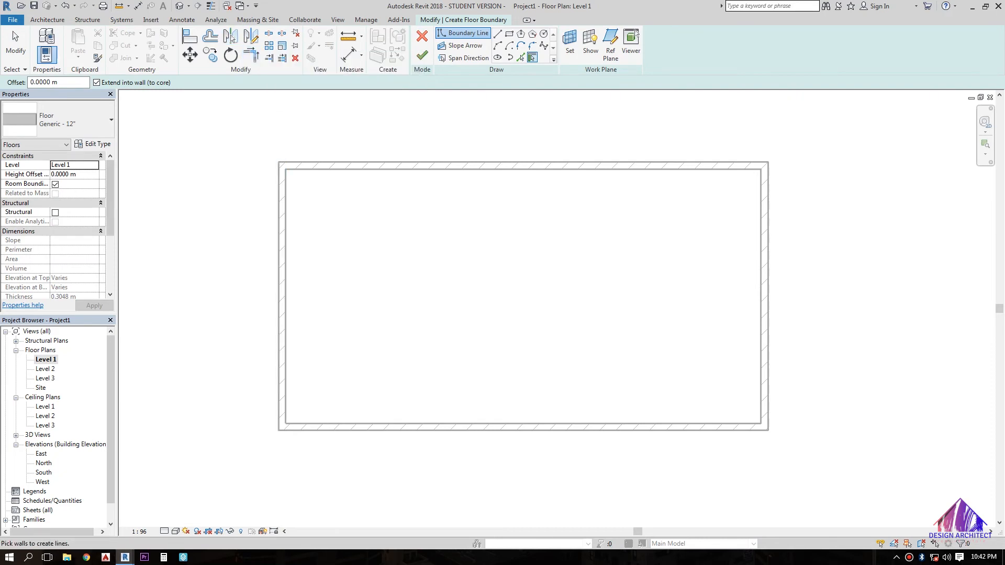
left_click(94, 164)
left_click(74, 174)
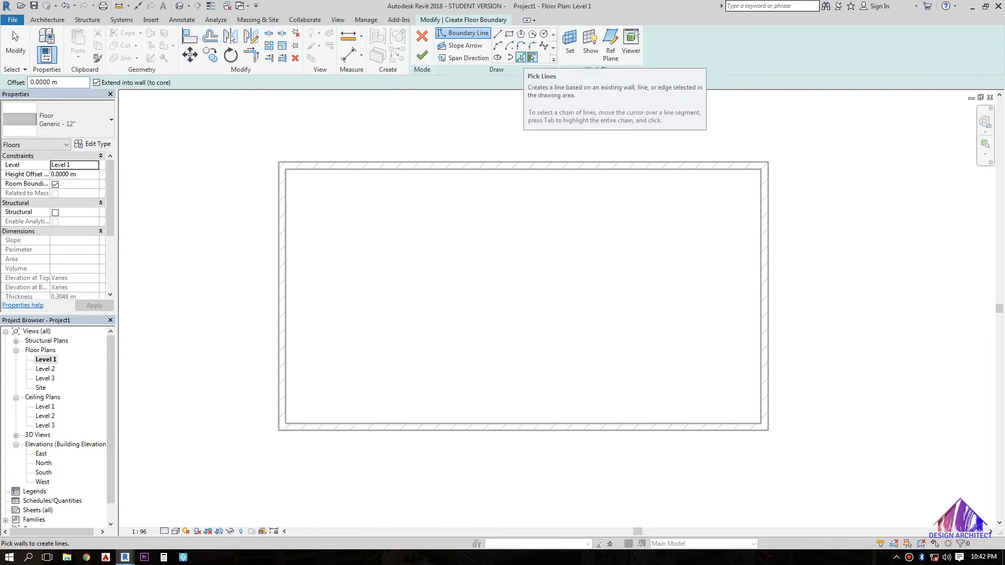
left_click(521, 57)
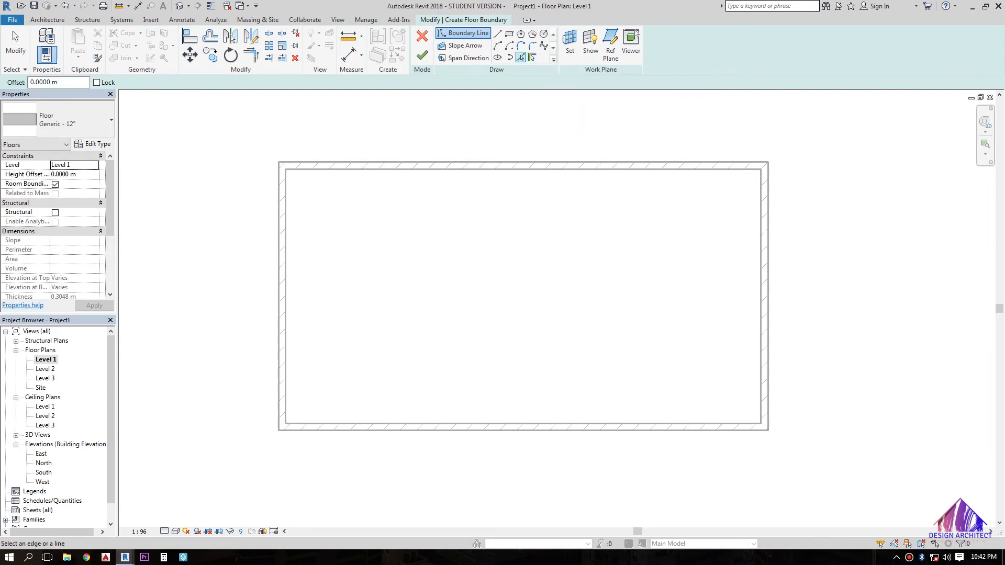
left_click(278, 285)
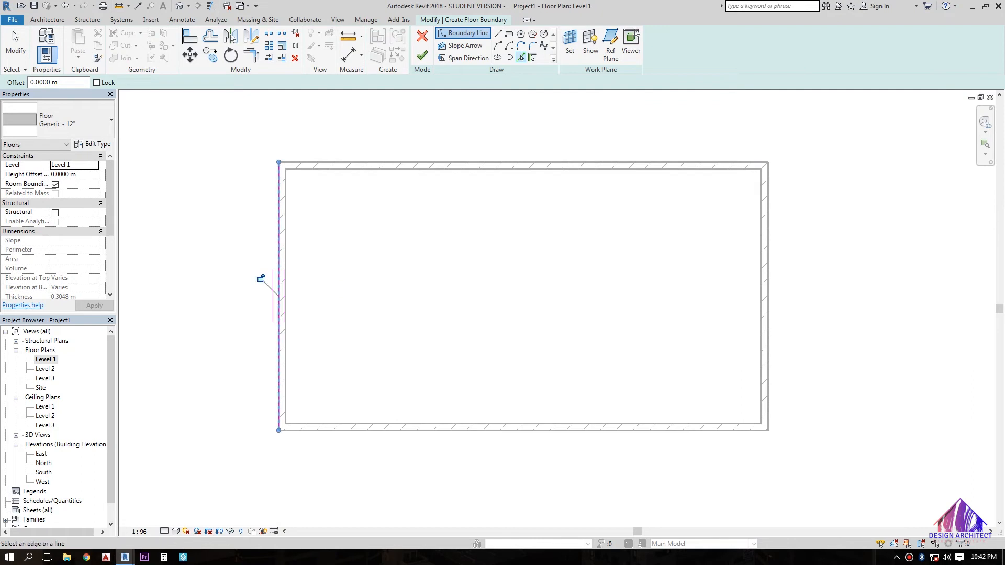
left_click(523, 162)
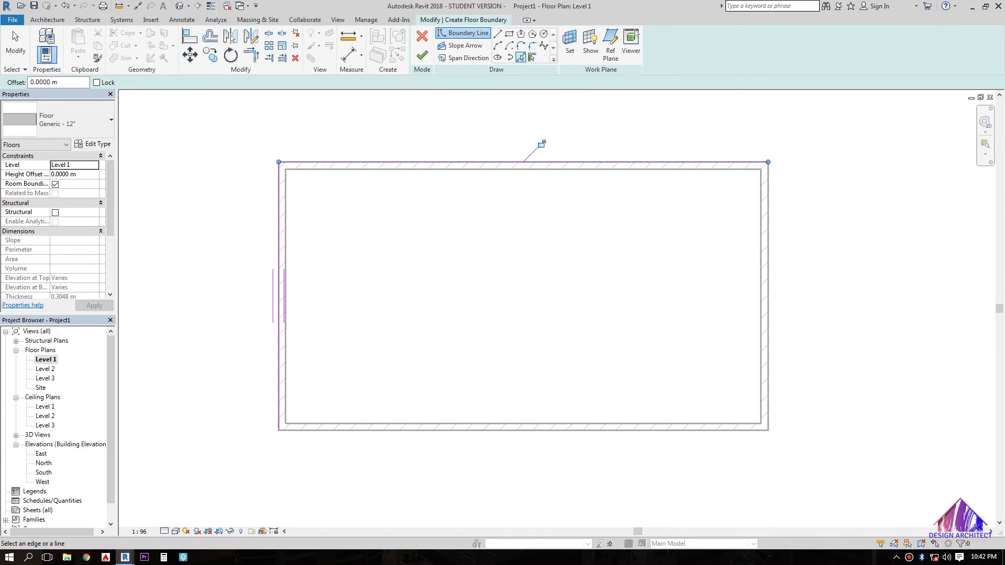
left_click(768, 282)
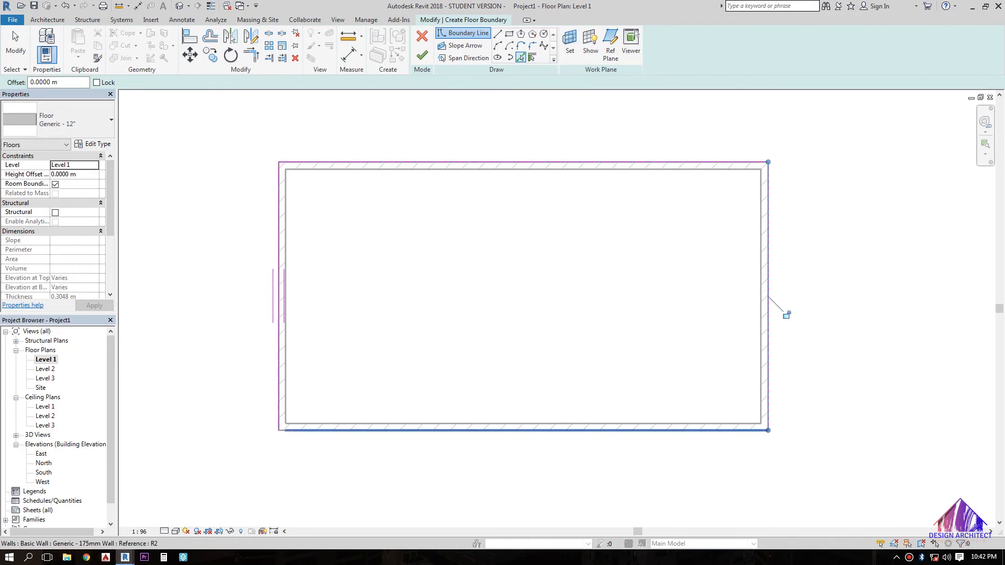
left_click(524, 430)
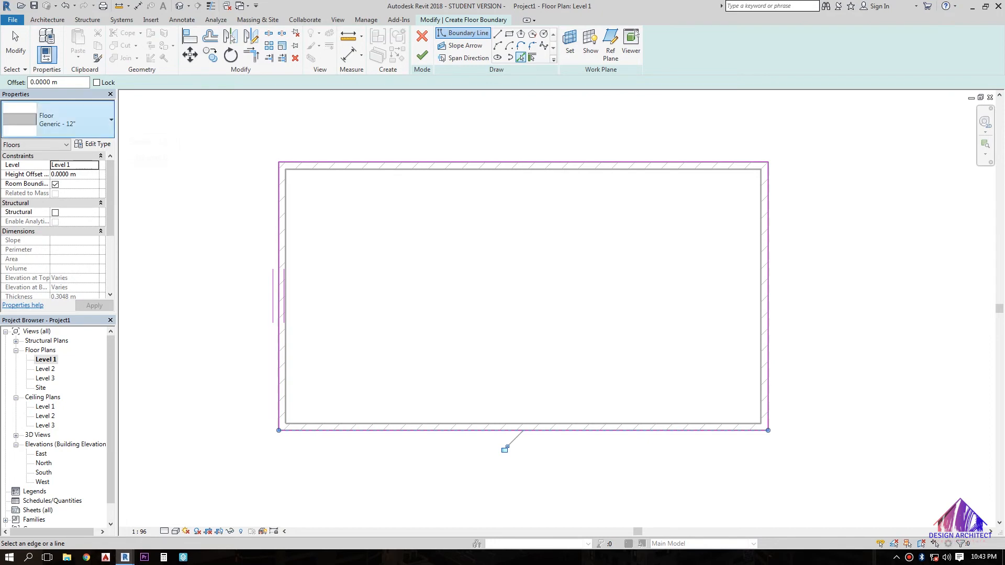
Duplicate the Generic - 12" floor type under the name Generic - 100mm Floor Slab.
left_click(111, 119)
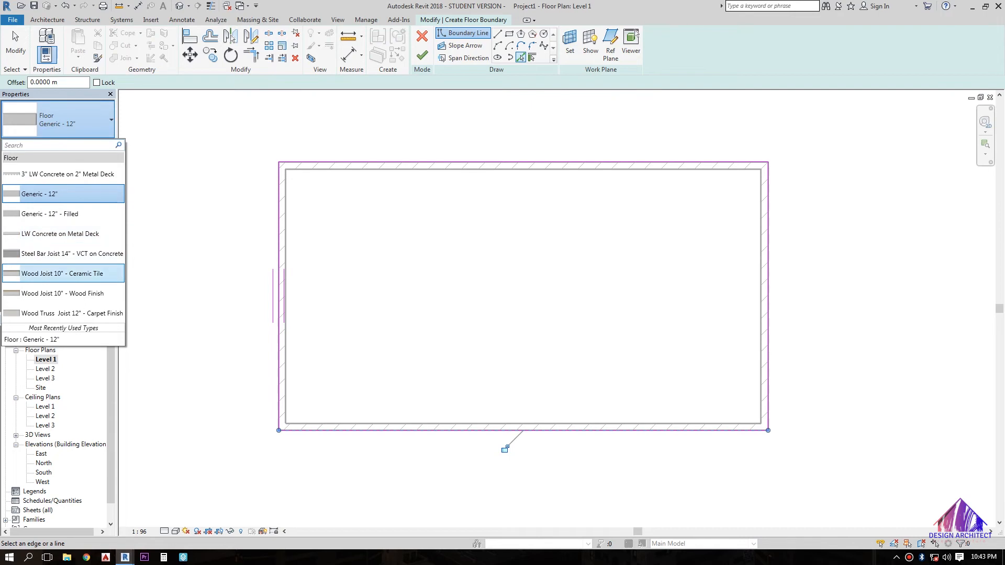
mouse_move(96, 274)
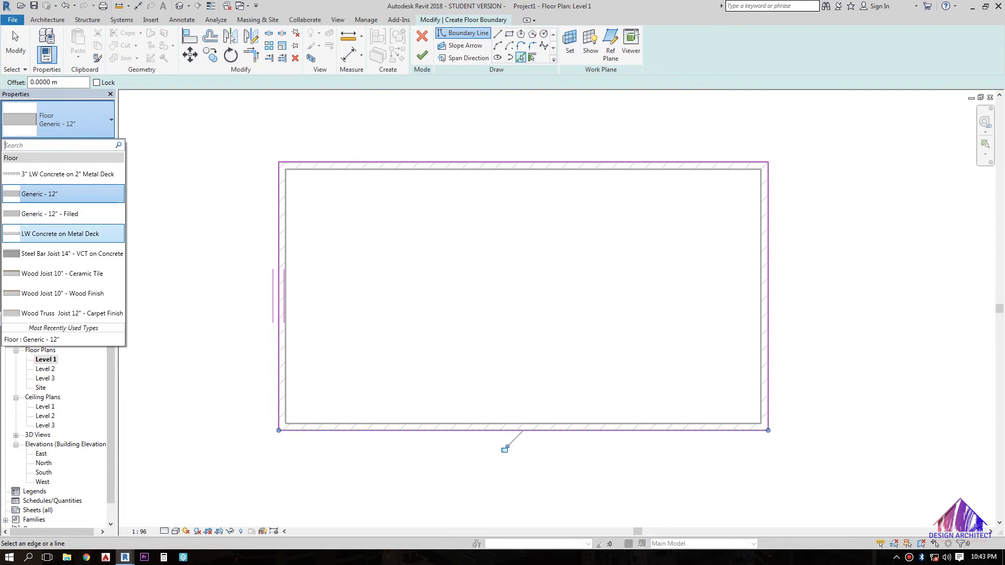
left_click(63, 194)
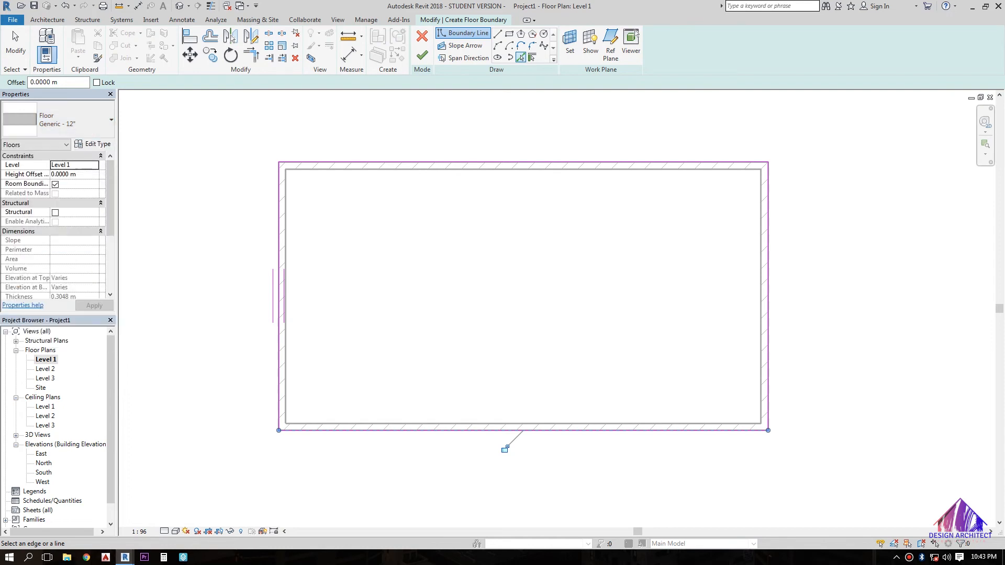
left_click(93, 144)
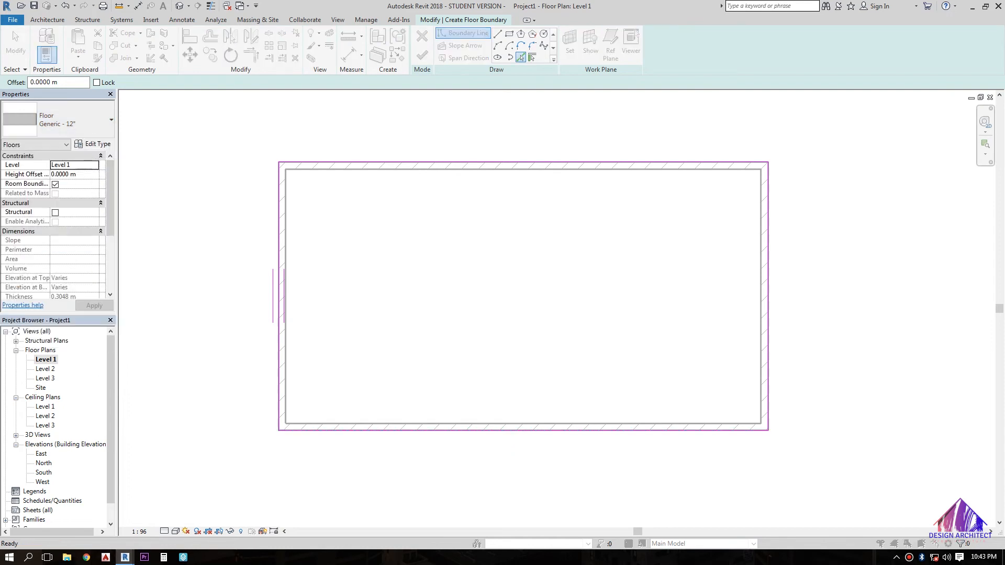
left_click(496, 166)
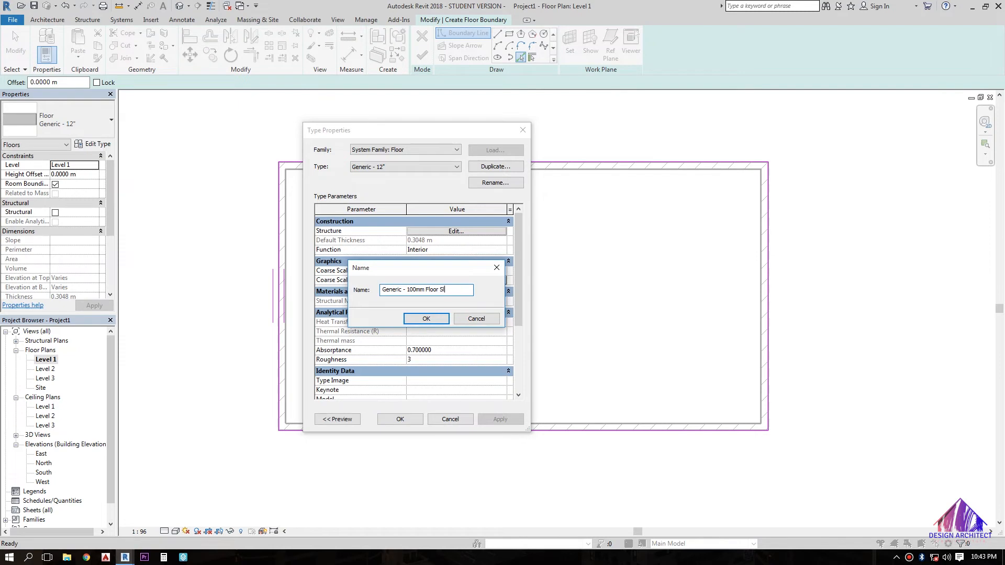
left_click(426, 318)
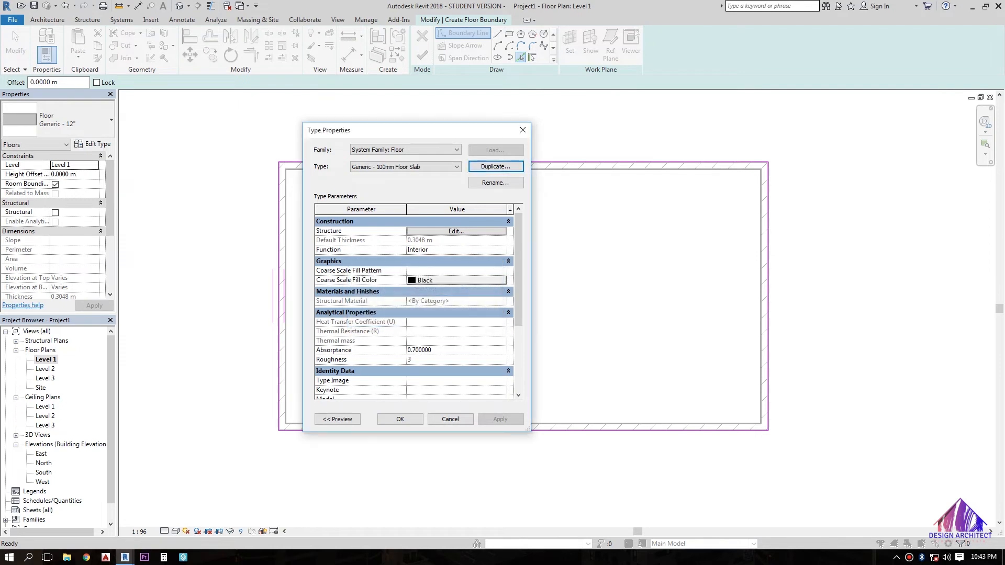
Set the new floor type's structure layer thickness to 0.1 m and finish the Level 1 floor.
left_click(456, 231)
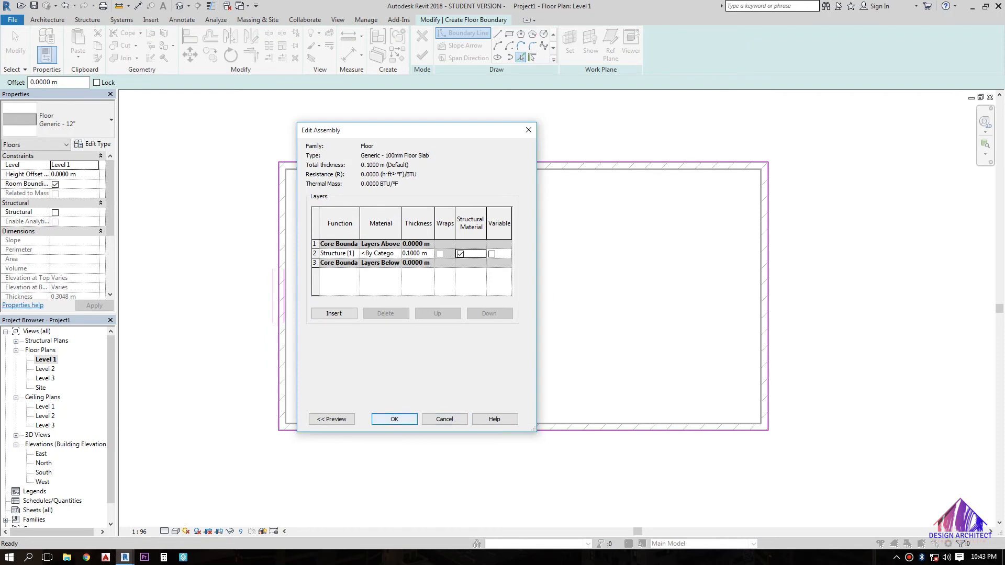
left_click(395, 419)
left_click(393, 417)
left_click(423, 55)
Open the 3D view and examine the Level 1 floor slab from beneath the building.
left_click(180, 6)
key("Escape")
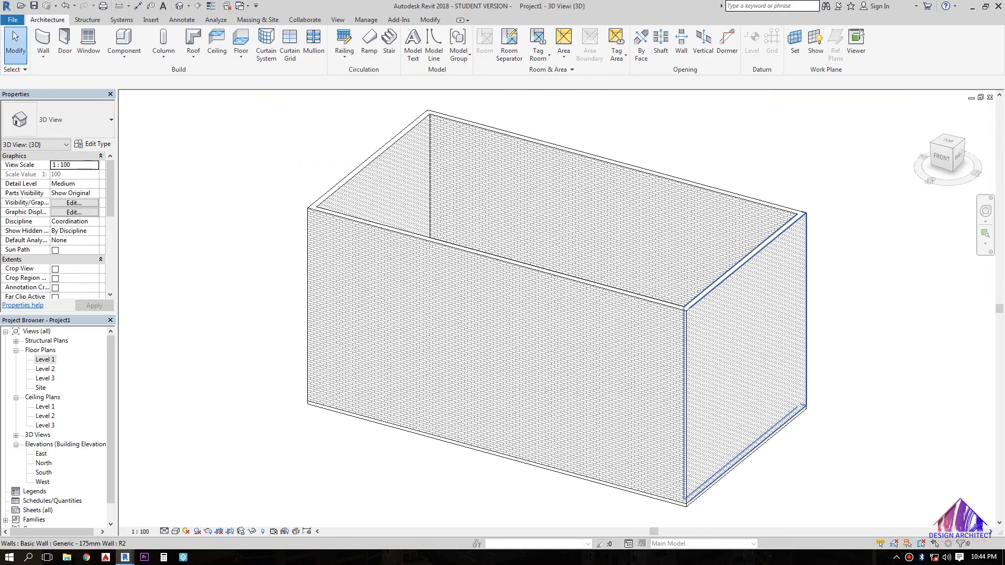
mouse_move(591, 467)
middle_mouse_down("shift")
mouse_move(650, 382)
mouse_move(650, 359)
mouse_move(583, 352)
mouse_move(592, 367)
middle_mouse_up("shift")
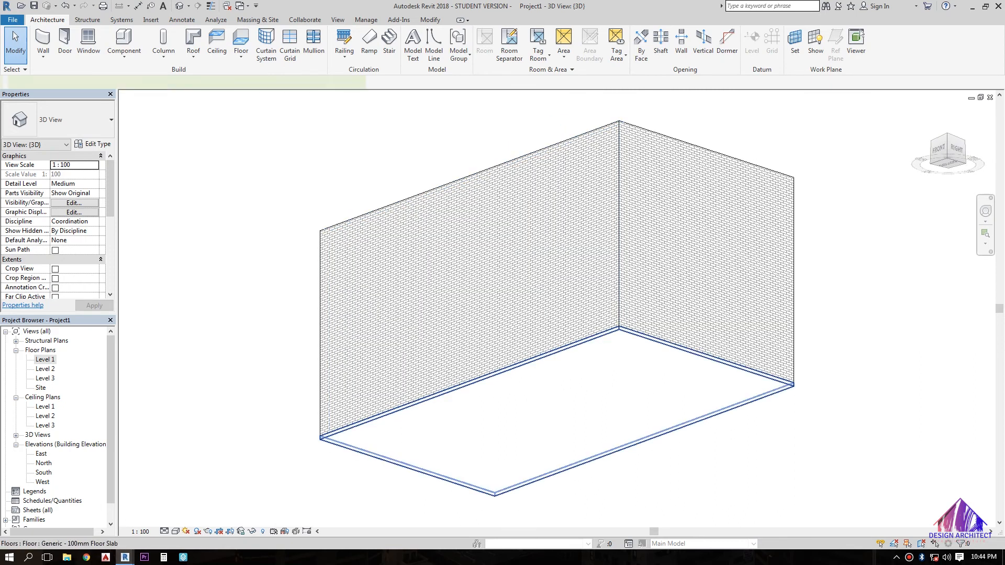
left_click(635, 334)
middle_click_drag(635, 335, 763, 351, "shift")
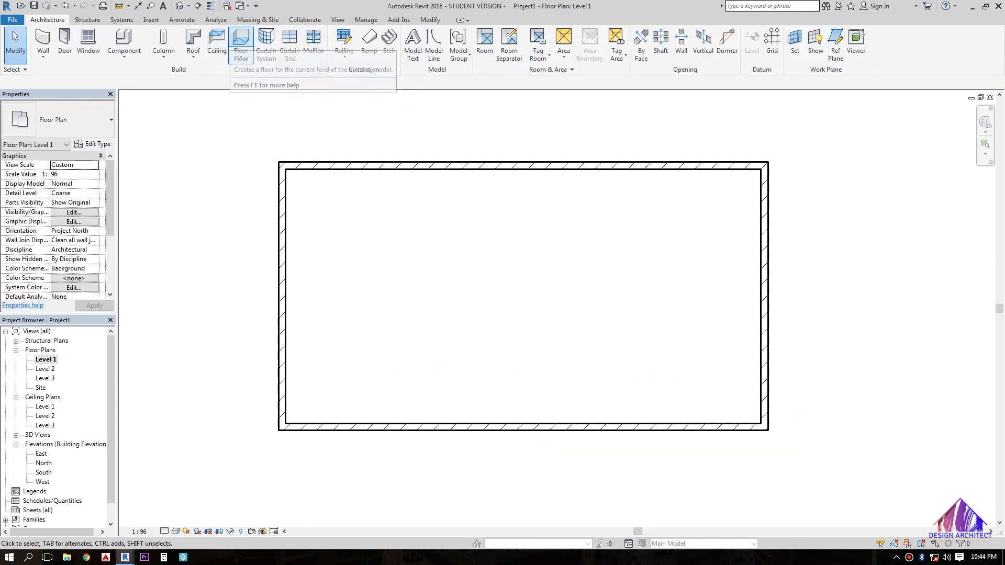
From the Level 1 plan, create a Generic - 100mm Floor Slab at Level 2 bounded by the inner wall faces, and return to the 3D view.
left_click(239, 39)
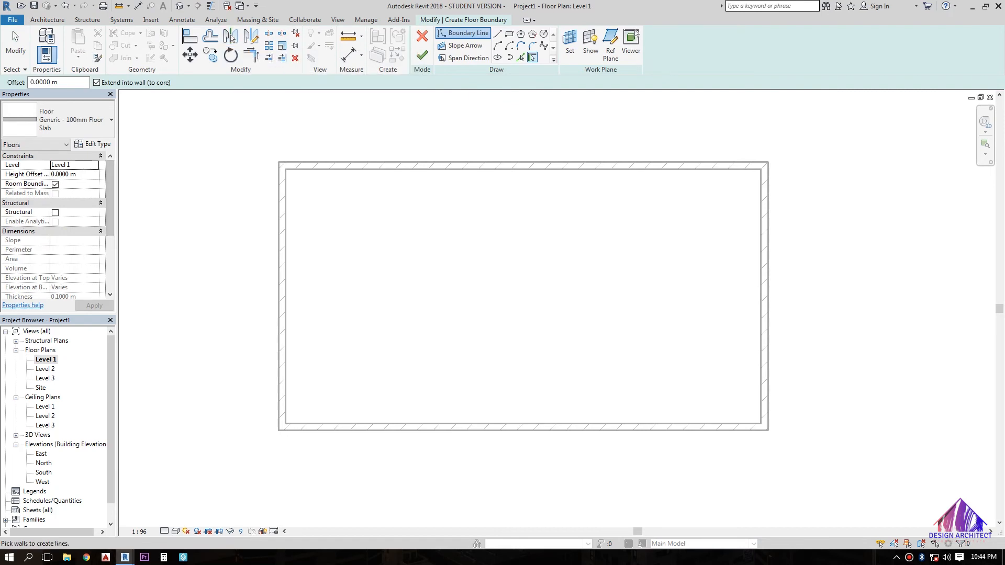
left_click(94, 165)
left_click(521, 58)
left_click(521, 57)
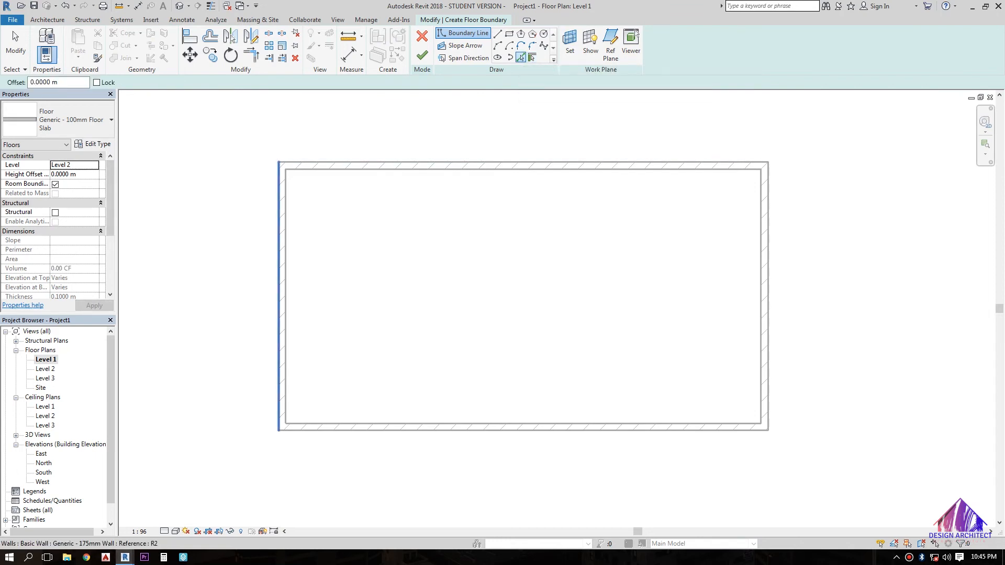
key("Tab")
left_click(285, 293)
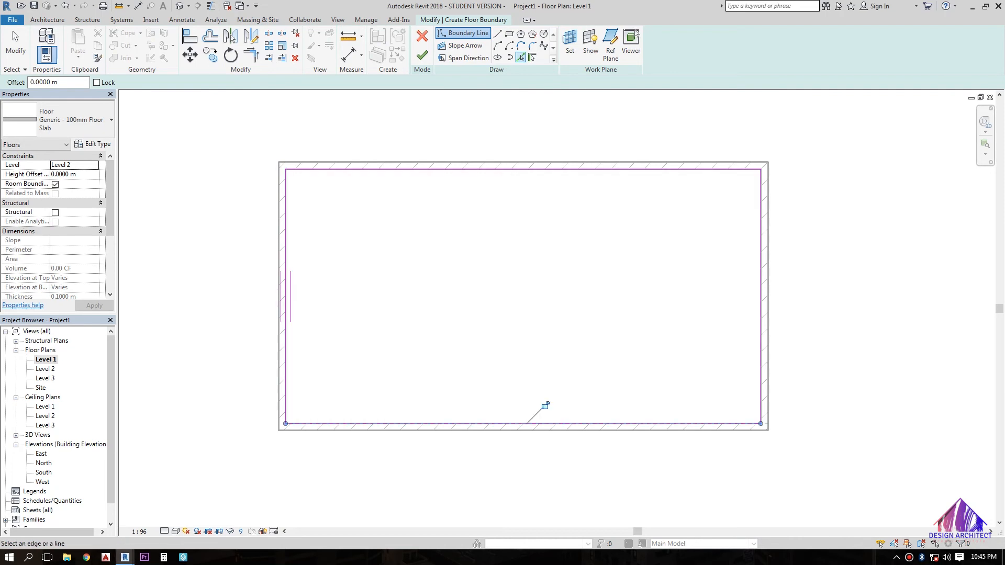
left_click(422, 54)
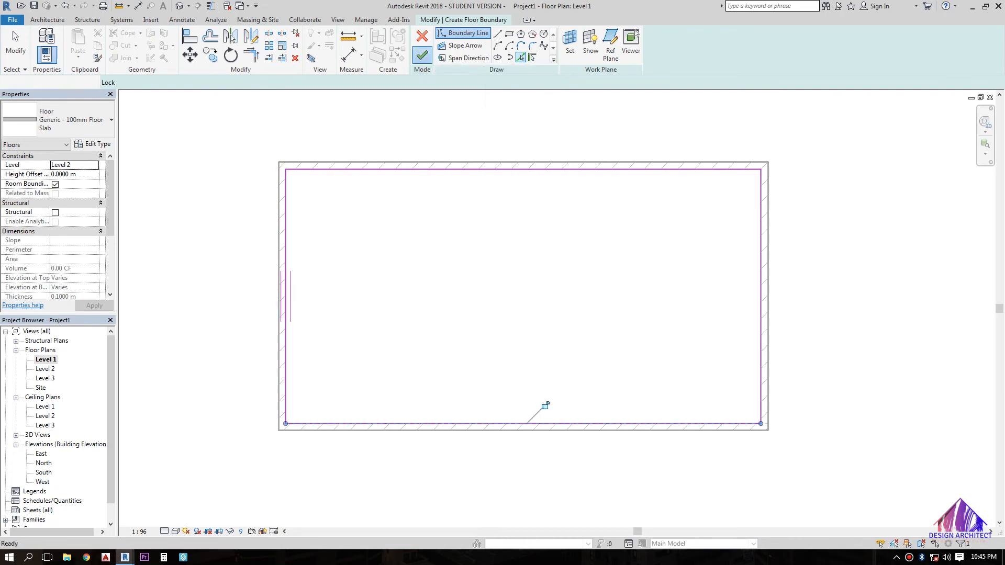
left_click(179, 5)
key("Escape")
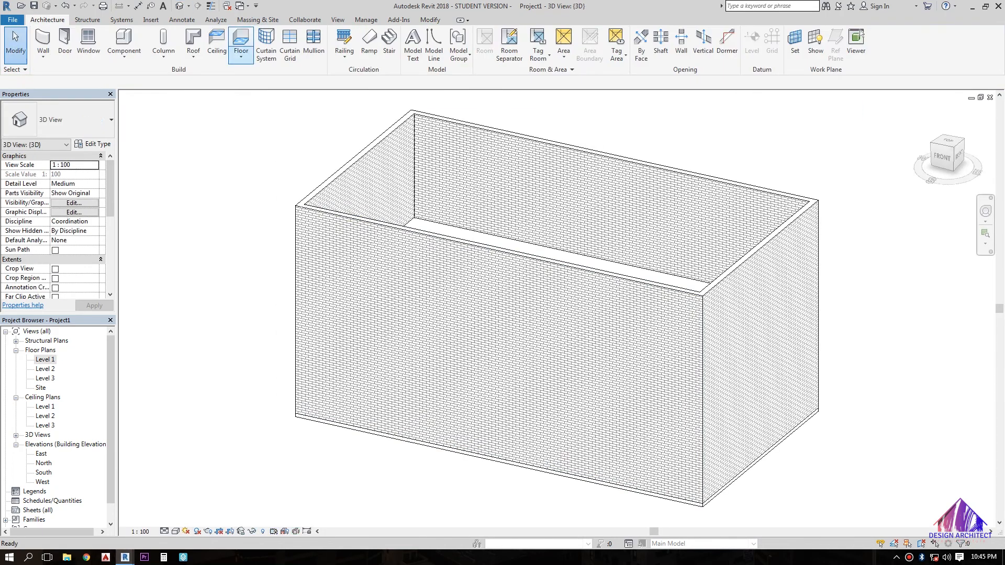
Select the Level 2 floor slab in the 3D view and examine it inside the walls from above.
middle_click_drag(513, 272, 523, 306, "shift")
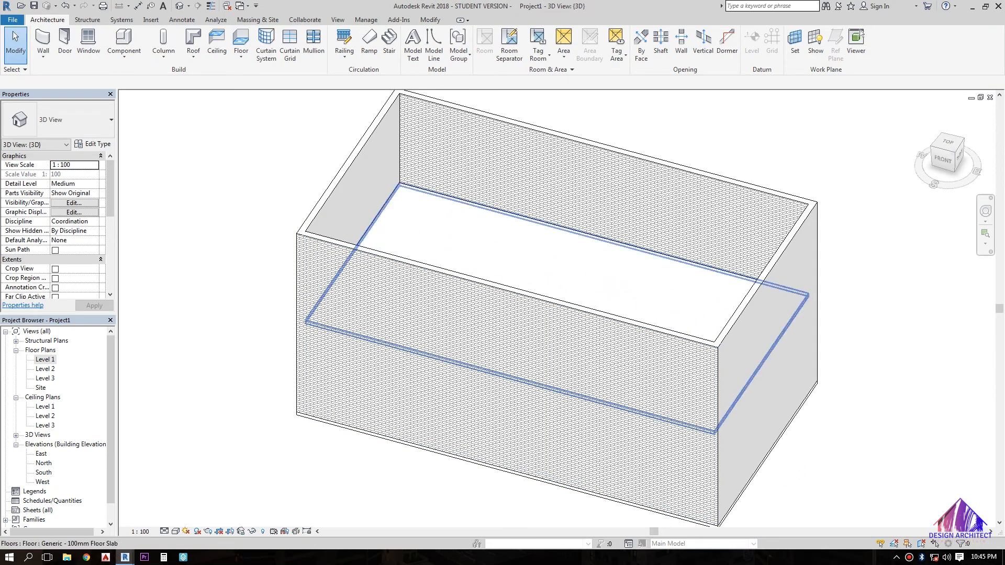
left_click(523, 216)
mouse_move(526, 296)
middle_mouse_down("shift")
mouse_move(568, 309)
mouse_move(514, 308)
middle_mouse_up("shift")
left_click(41, 44)
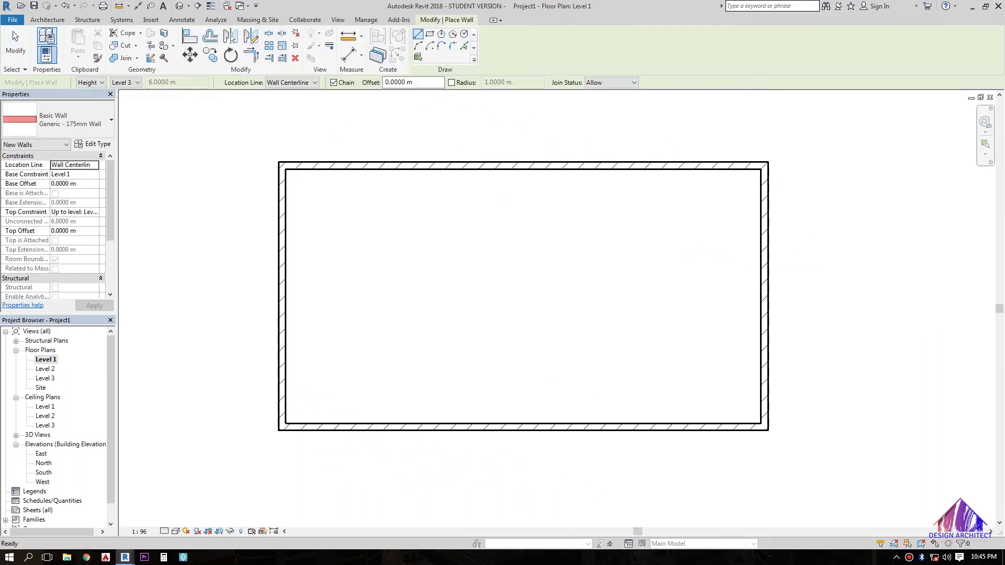
key("Escape")
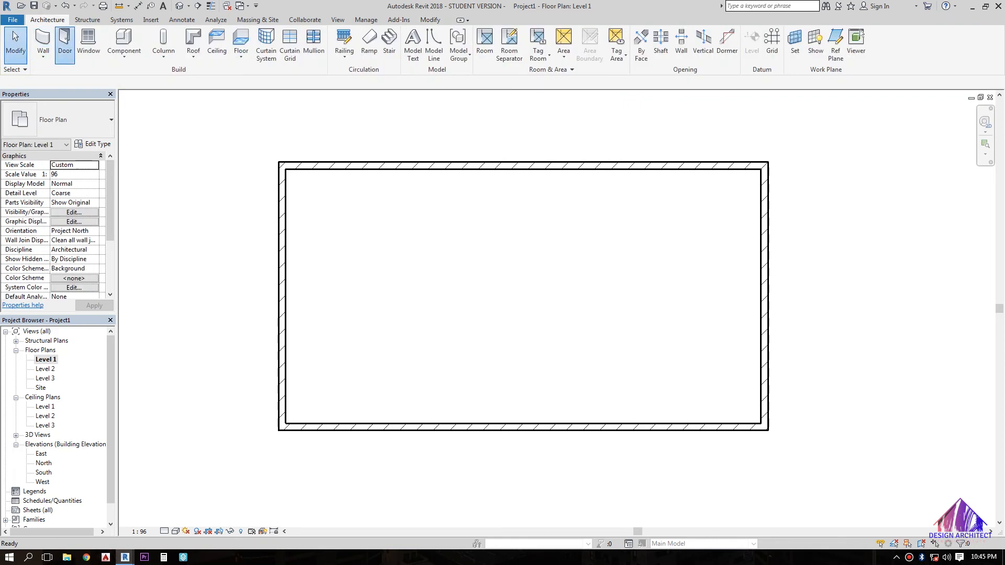
Try to load the Door-Interior-Single-6_Panel-Wood family from the Residential door library.
left_click(62, 42)
left_click(58, 120)
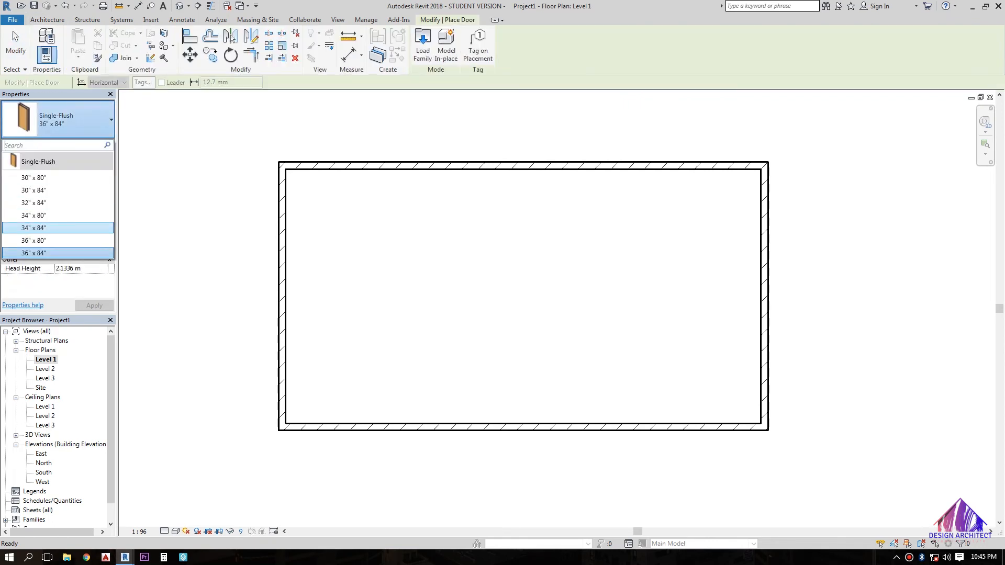
left_click(423, 46)
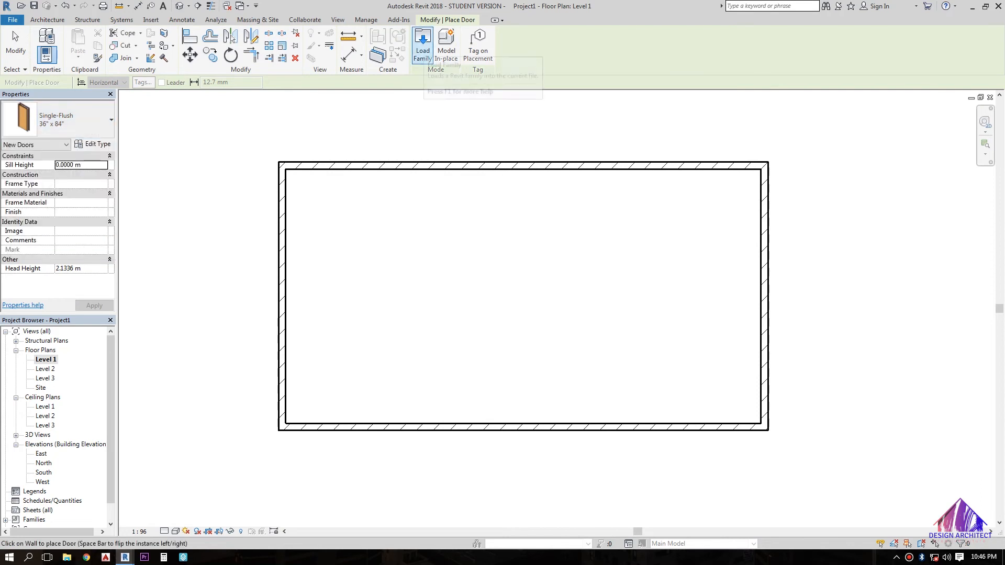
left_click(423, 46)
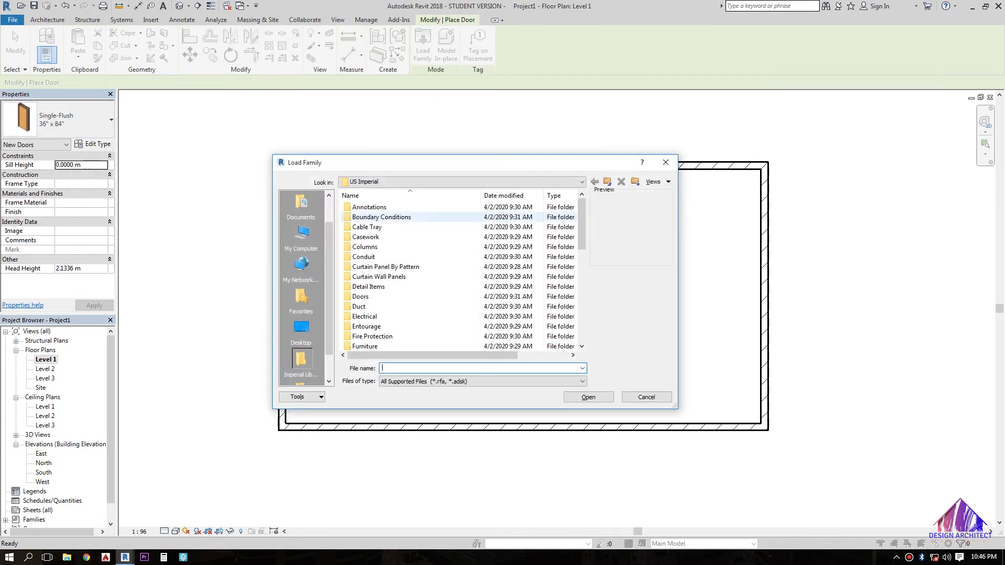
scroll(377, 262, "down", 2)
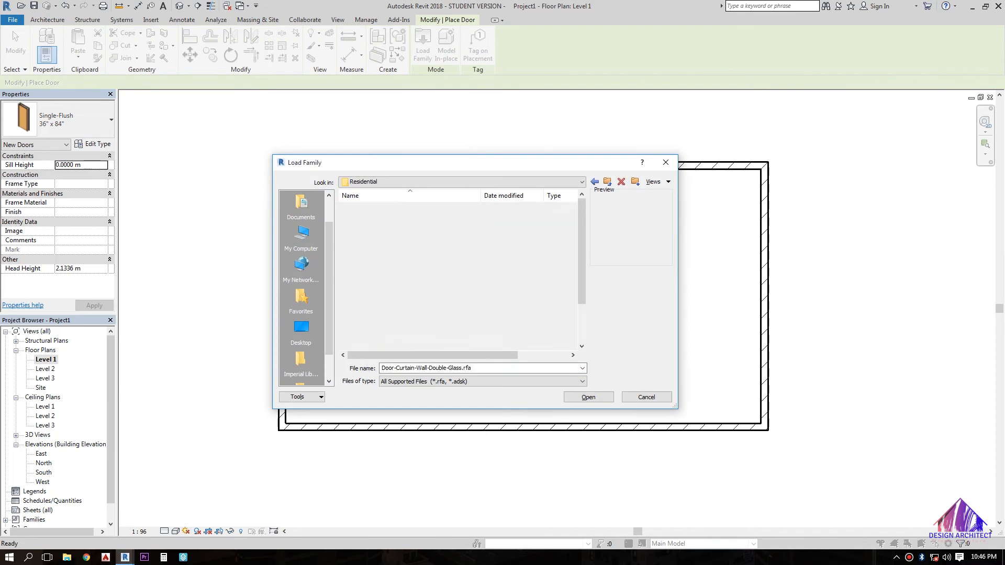
key("Down")
key("Down")
key("Down")
key("Down")
key("Down")
key("Down")
key("Down")
key("Down")
key("Down")
key("Down")
key("Down")
key("Down")
key("Down")
key("Down")
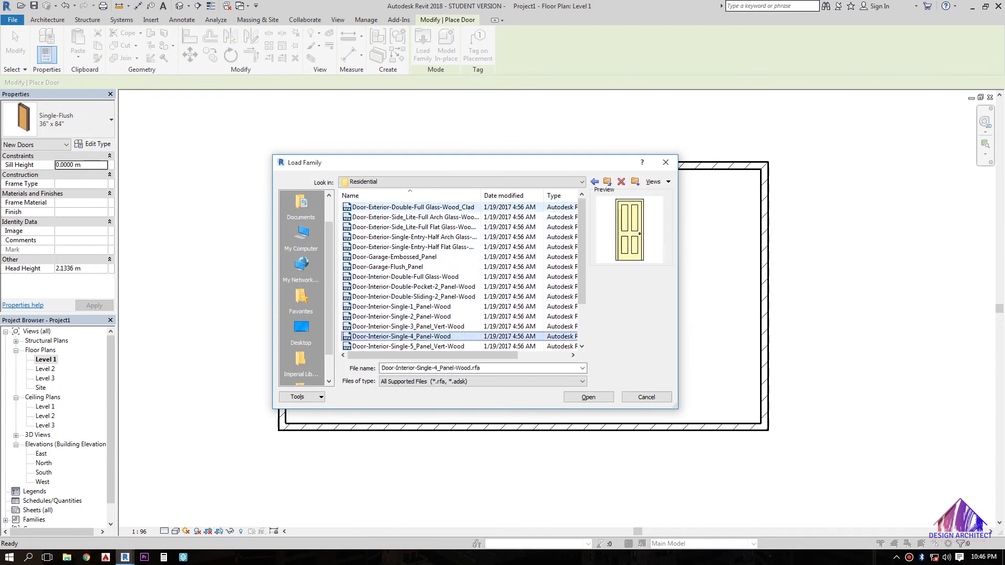
key("Down")
key("Down")
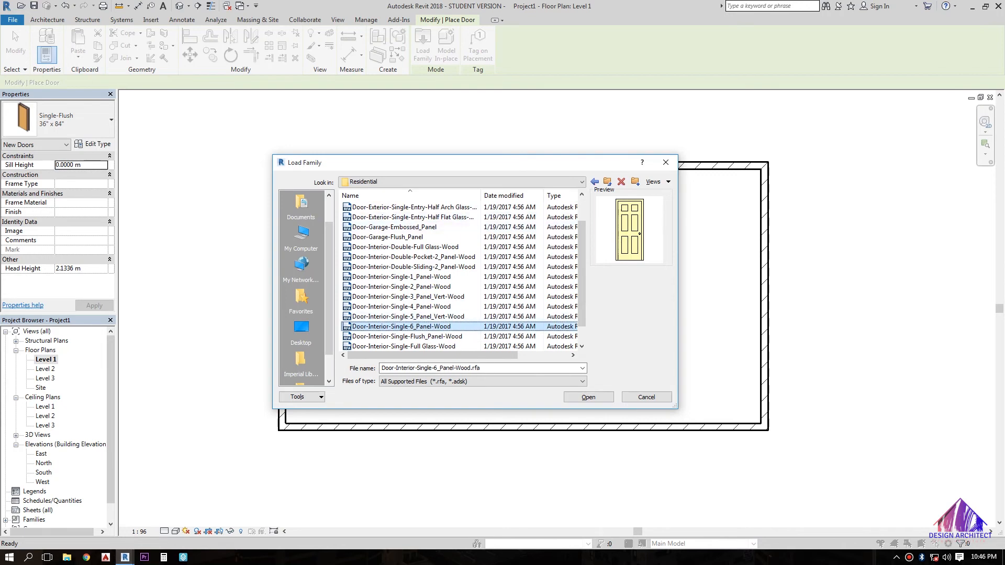
key("Down")
key("Up")
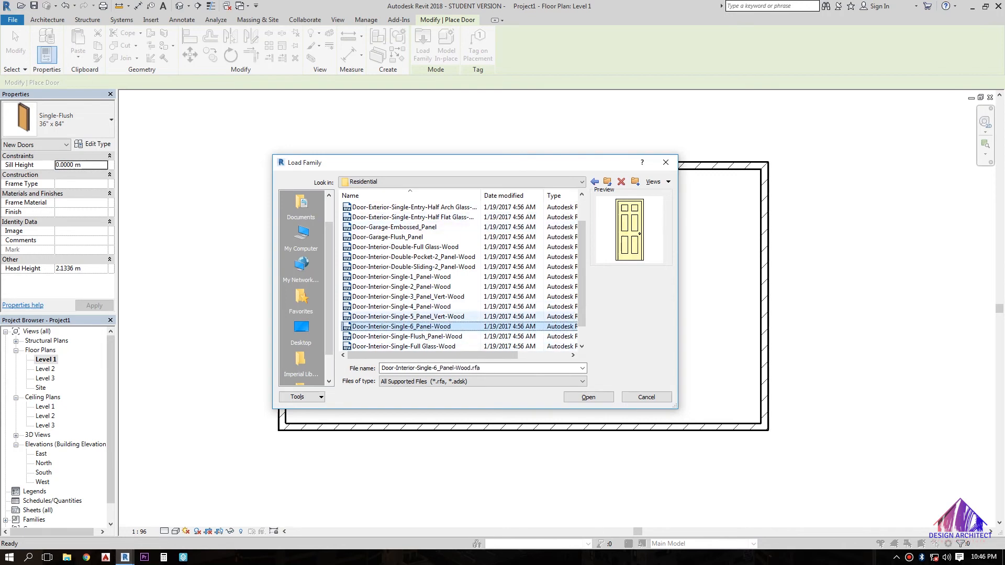
key("Return")
left_click(505, 258)
scroll(505, 286, "down", 11)
left_click(505, 305, "shift")
scroll(506, 305, "up", 2)
scroll(542, 286, "up", 5)
left_click(553, 333)
left_click(528, 296)
Place two Single-Flush 36" x 84" doors about 0.7 m from the corners, at the south wall's west end and the east wall's north end.
left_click(73, 120)
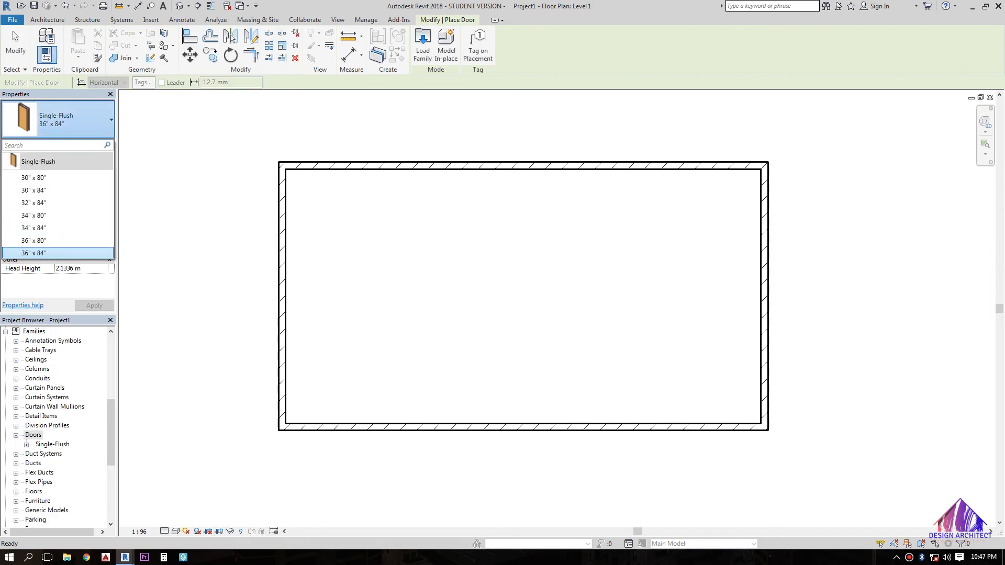
left_click(57, 253)
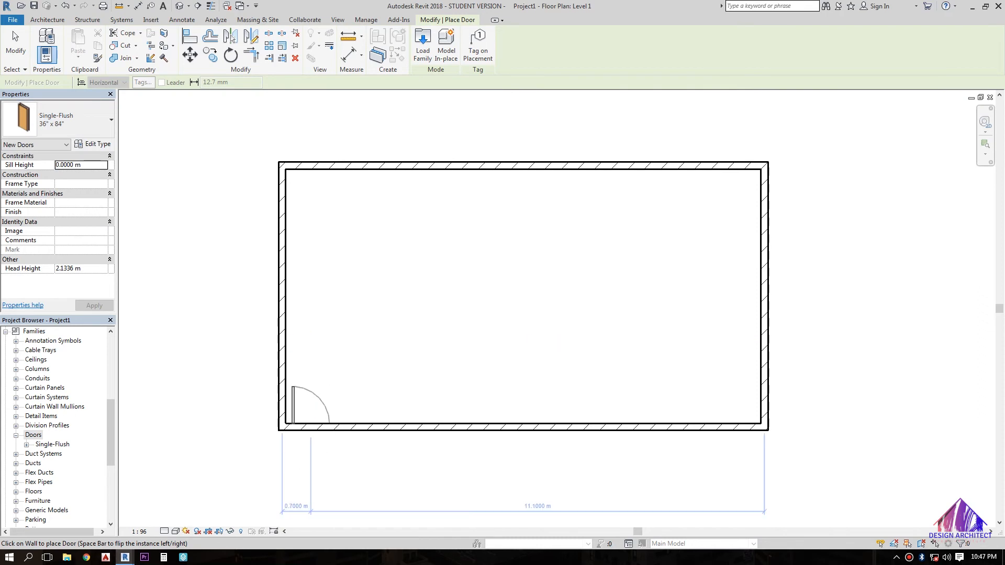
left_click(311, 426)
middle_click_drag(764, 194, 691, 209)
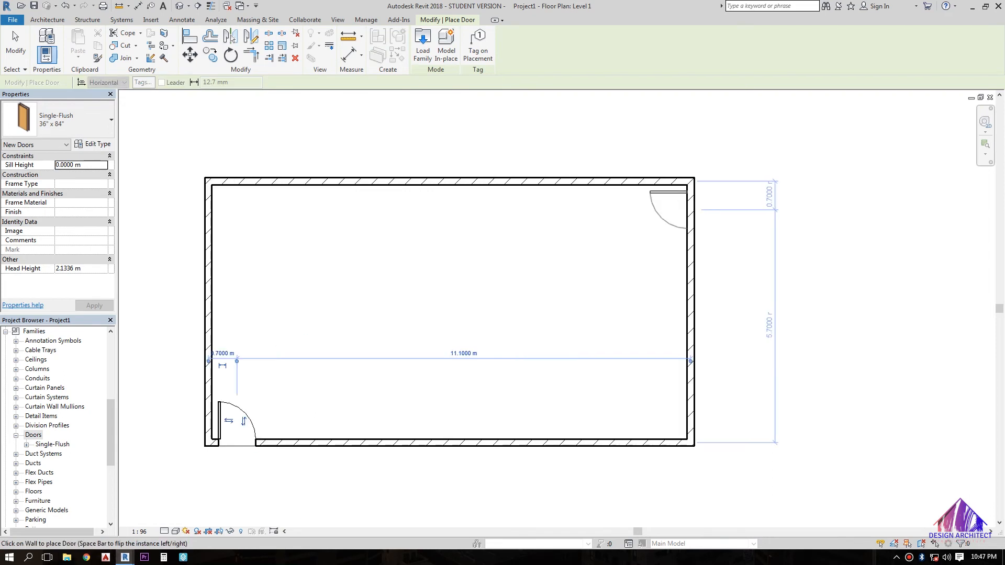
left_click(689, 210)
Place five Window-Casement-Double 57" x 72" windows along the south wall, with centers about 2 m apart.
key("w")
key("n")
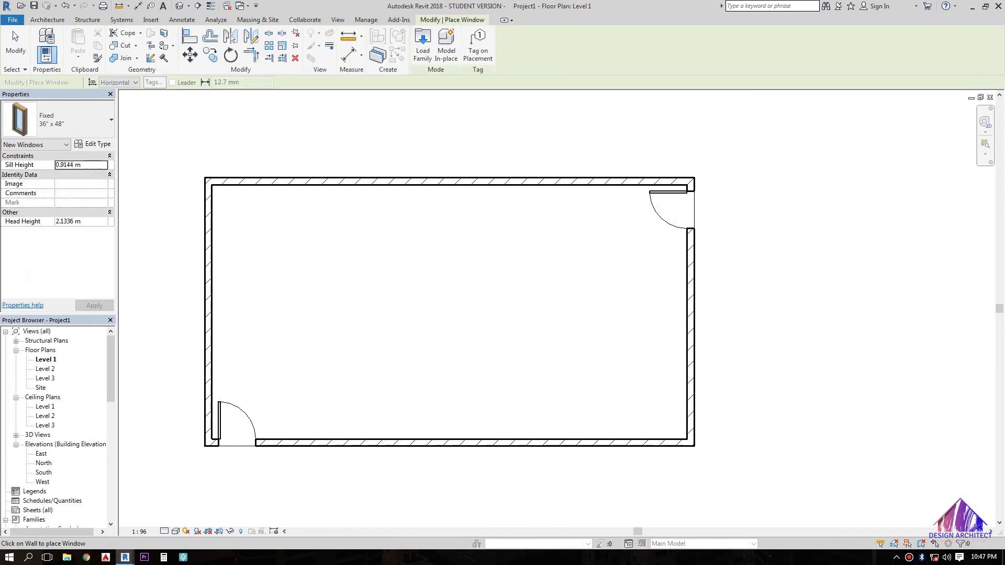
left_click(76, 120)
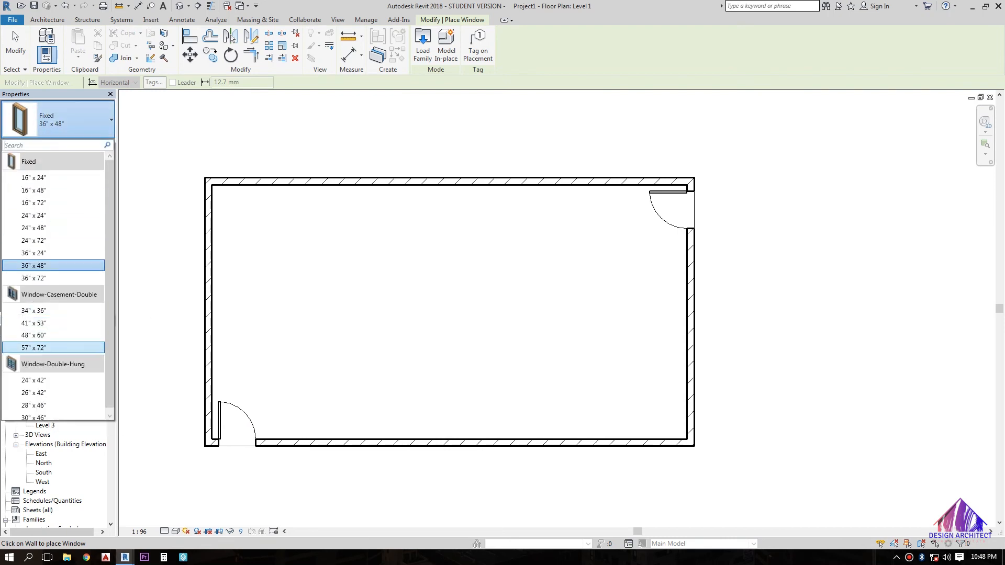
left_click(34, 348)
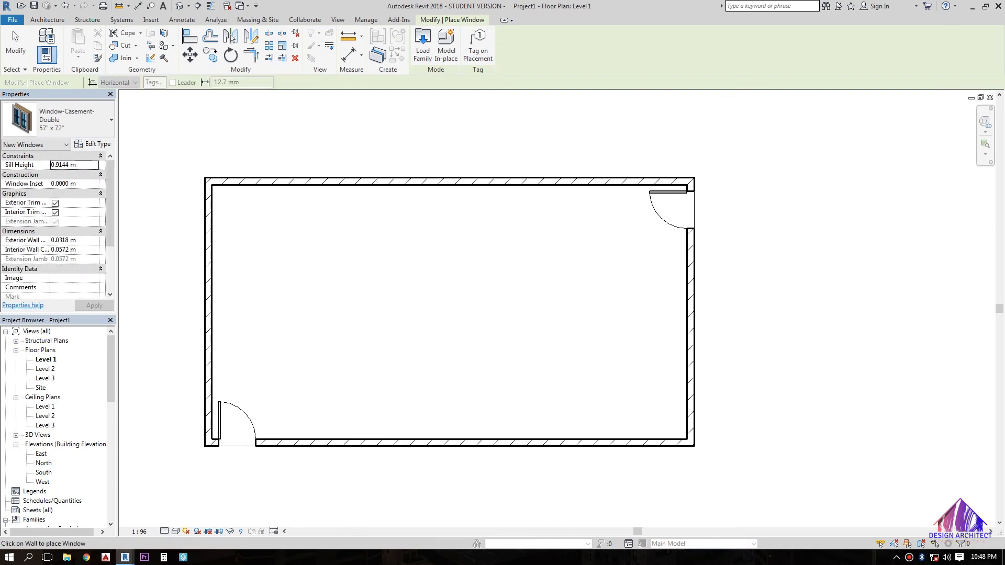
left_click(307, 443)
left_click(388, 443)
left_click(478, 443)
left_click(564, 443)
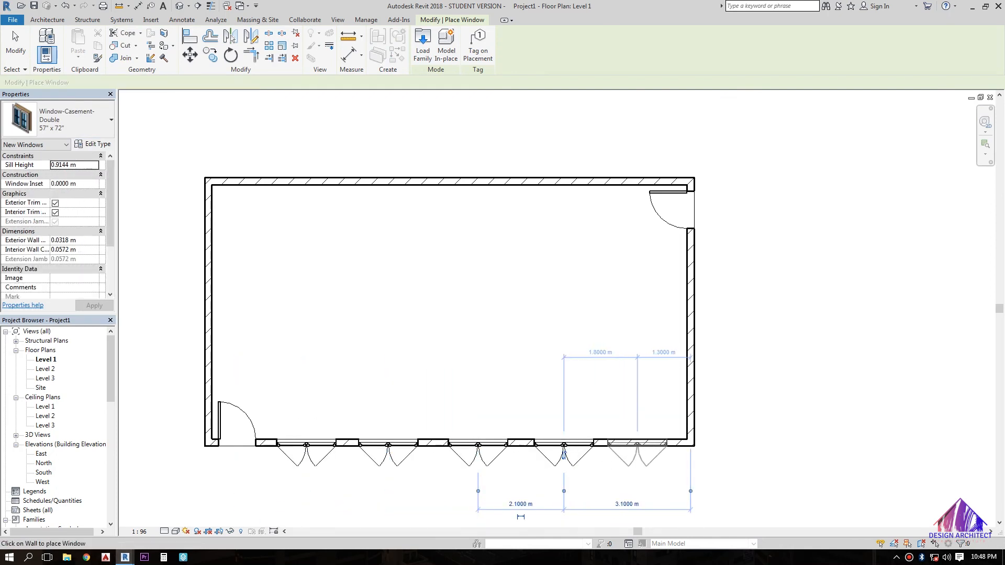
left_click(637, 443)
Place three more 57" x 72" casement windows in the east wall, 1.5 m apart, starting 1.2 m from the south corner.
left_click(691, 394)
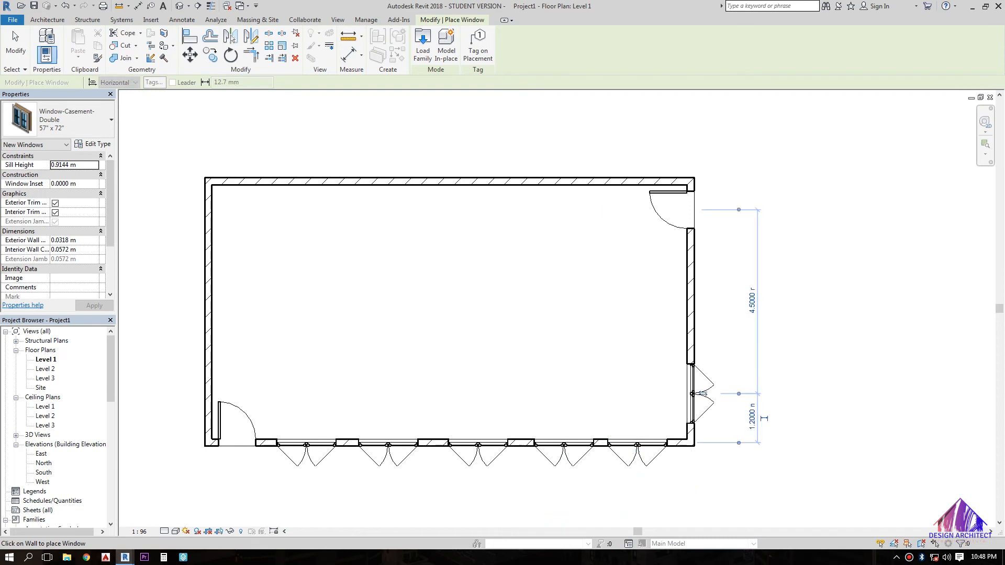
left_click(691, 332)
left_click(702, 272)
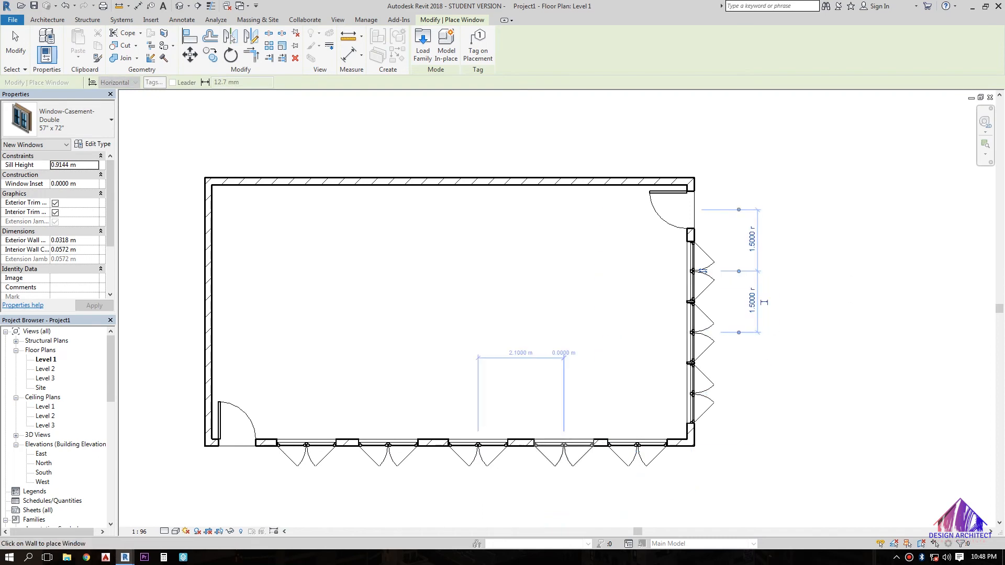
key("Escape")
Place seven Fixed 36" x 72" windows along the north wall, with centers about 1.2 to 1.7 m apart.
left_click(89, 44)
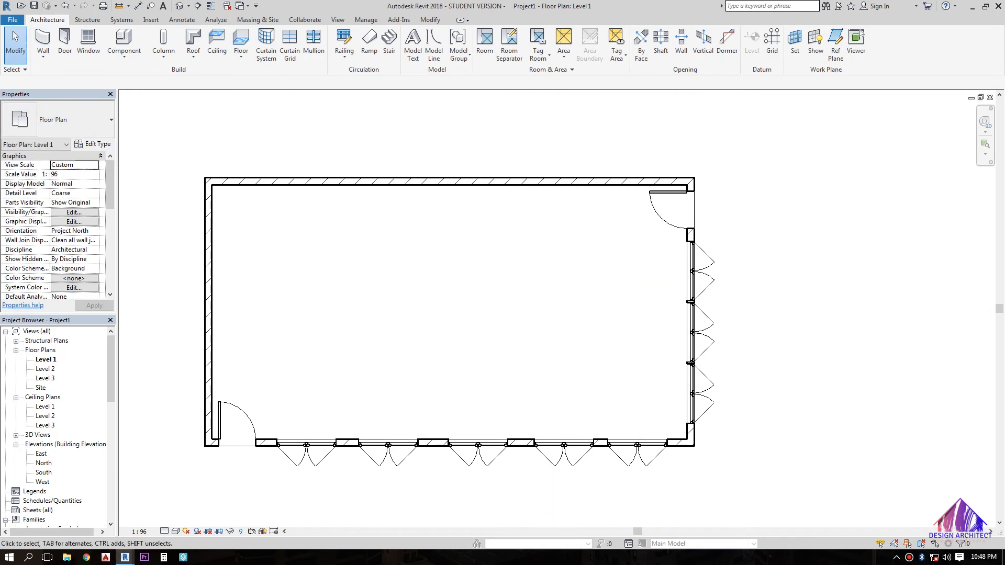
left_click(69, 120)
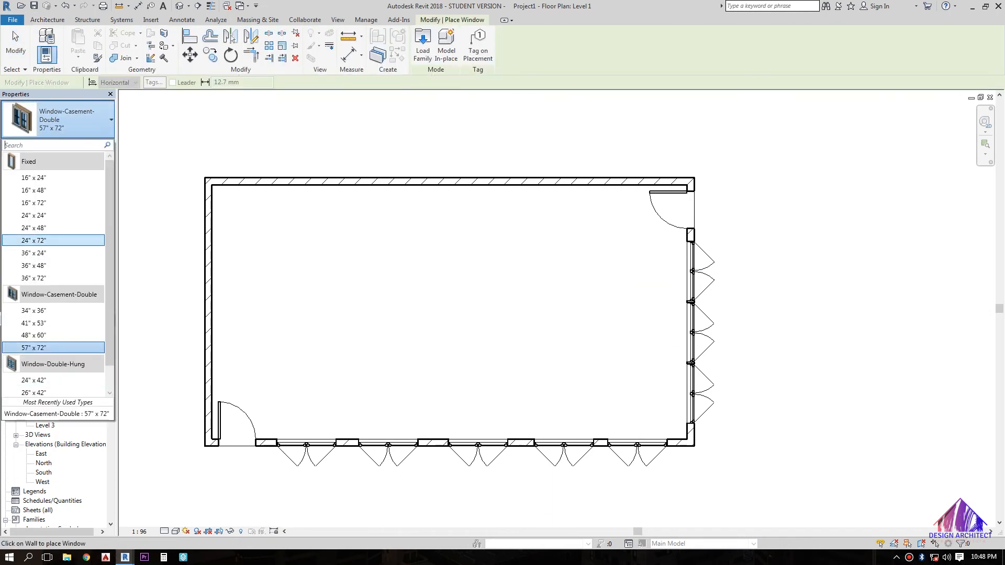
left_click(33, 278)
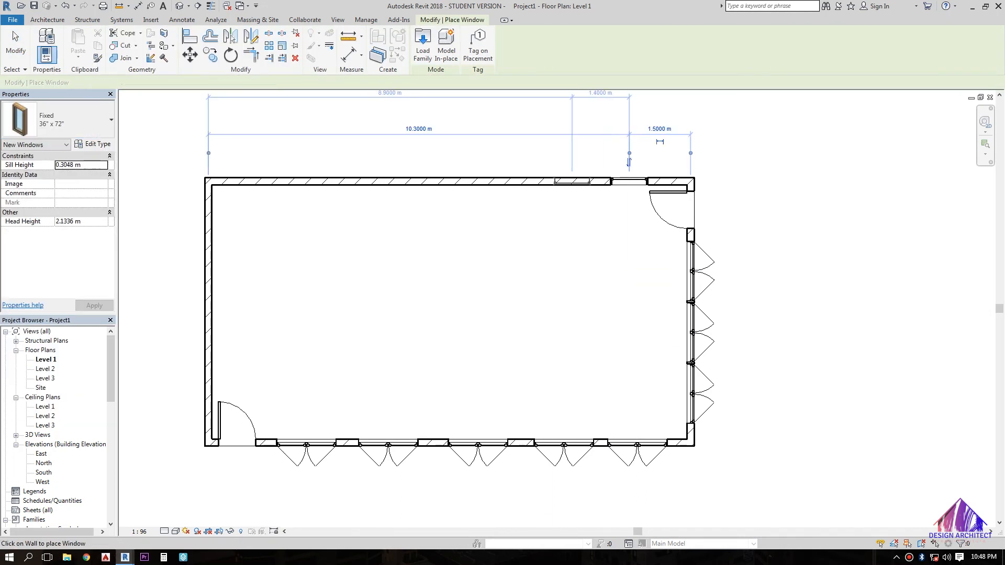
left_click(580, 181)
left_click(511, 162)
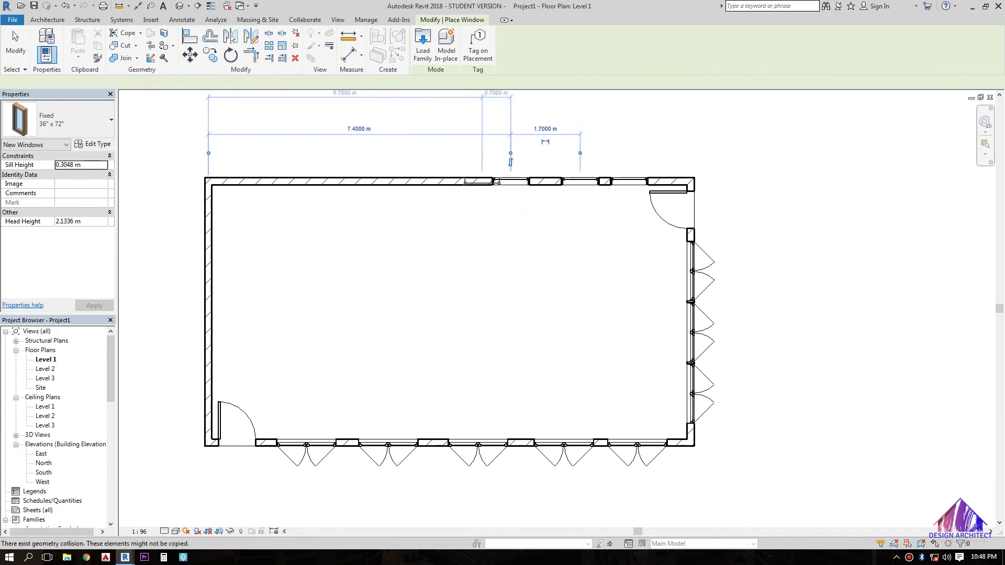
left_click(450, 162)
left_click(388, 162)
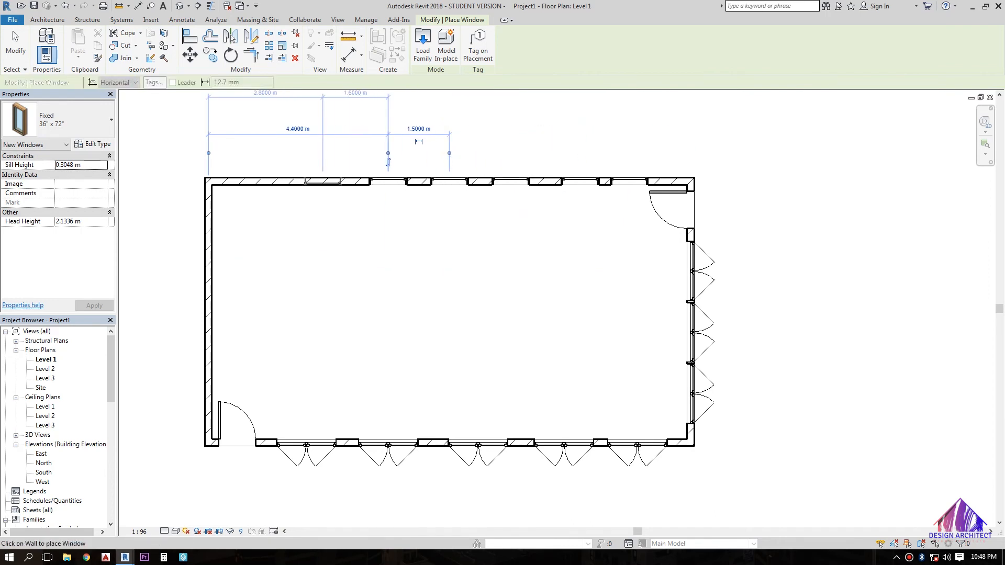
left_click(319, 162)
left_click(253, 173)
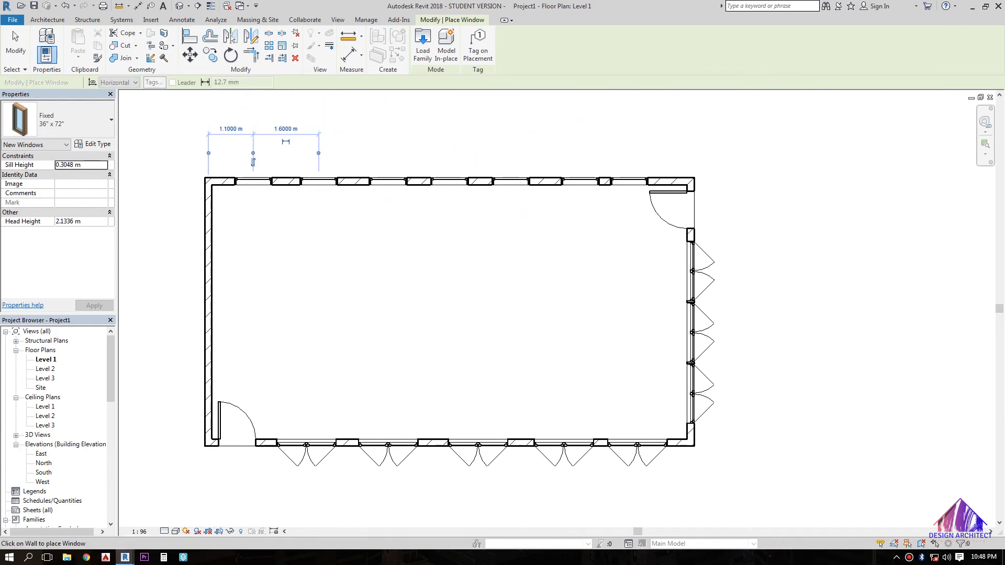
Place four Fixed 36" x 72" windows along the west wall and finish placing windows.
left_click(208, 279)
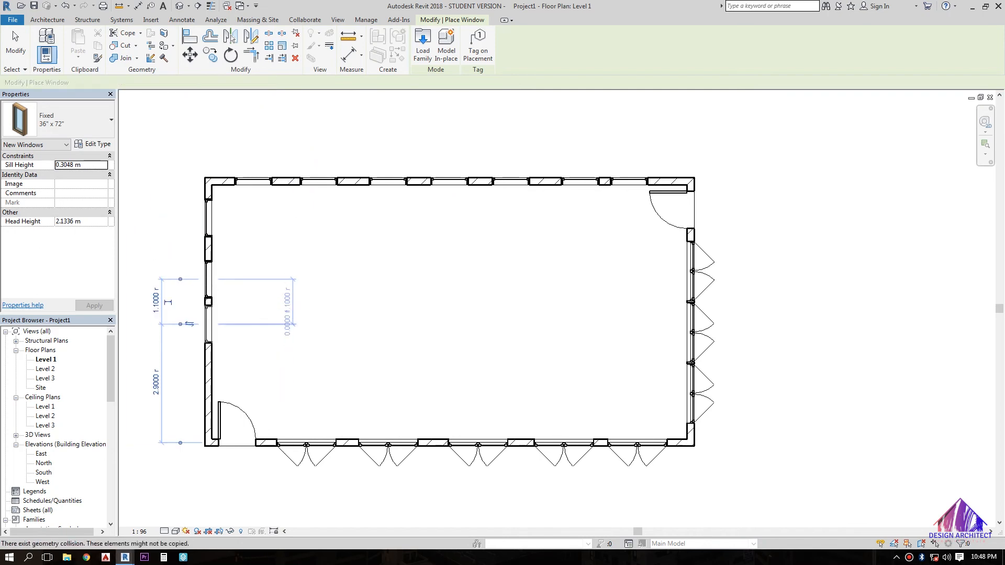
left_click(208, 323)
left_click(208, 378)
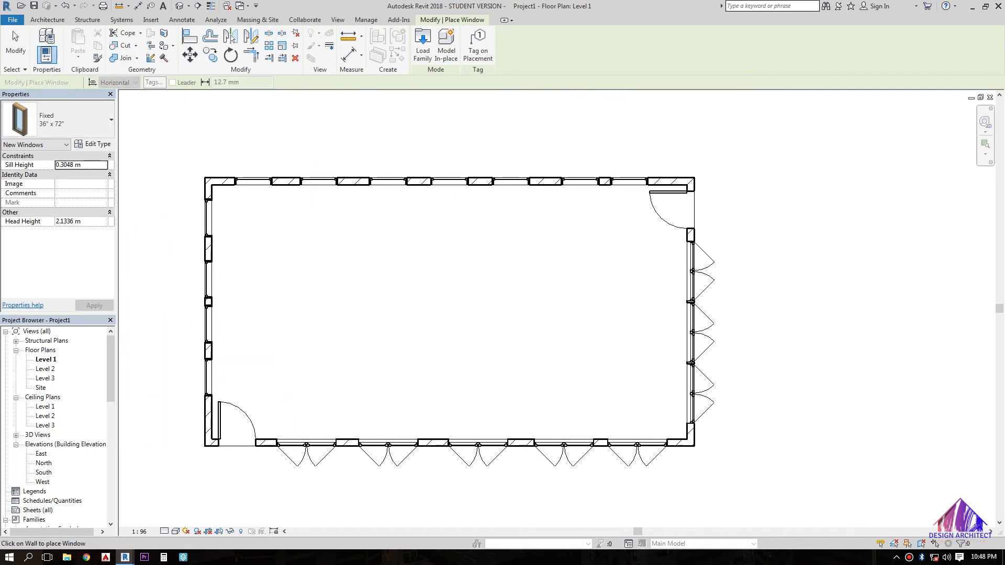
key("Escape")
key("Escape")
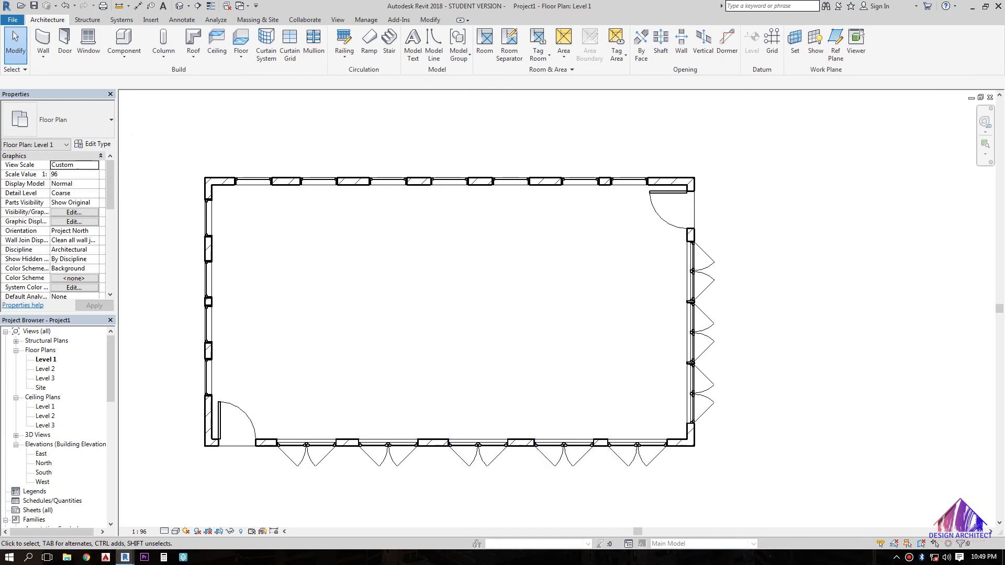
Add an aligned dimension string between the centers of the five south wall windows, placed outside the building.
left_click(182, 19)
left_click(43, 41)
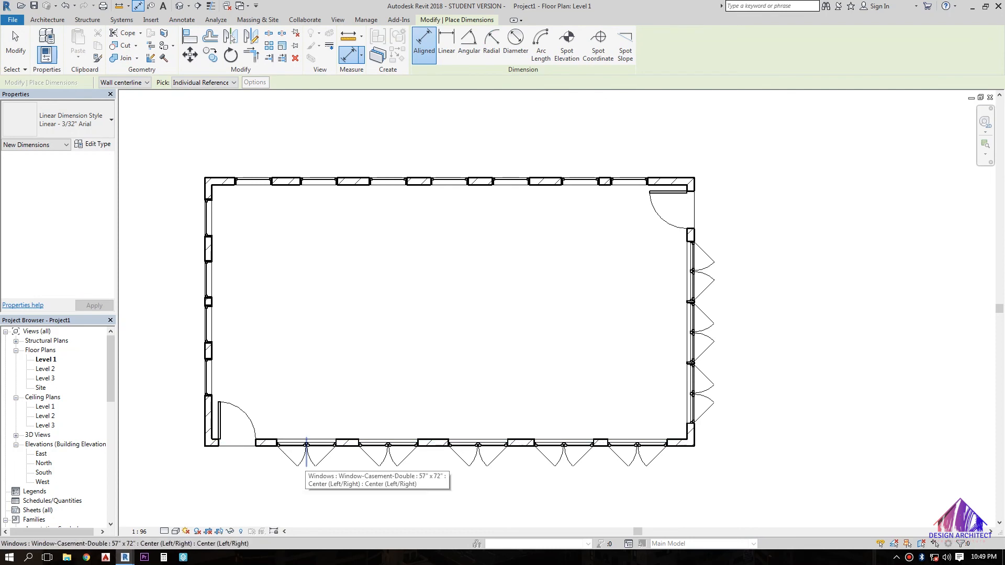
left_click(307, 453)
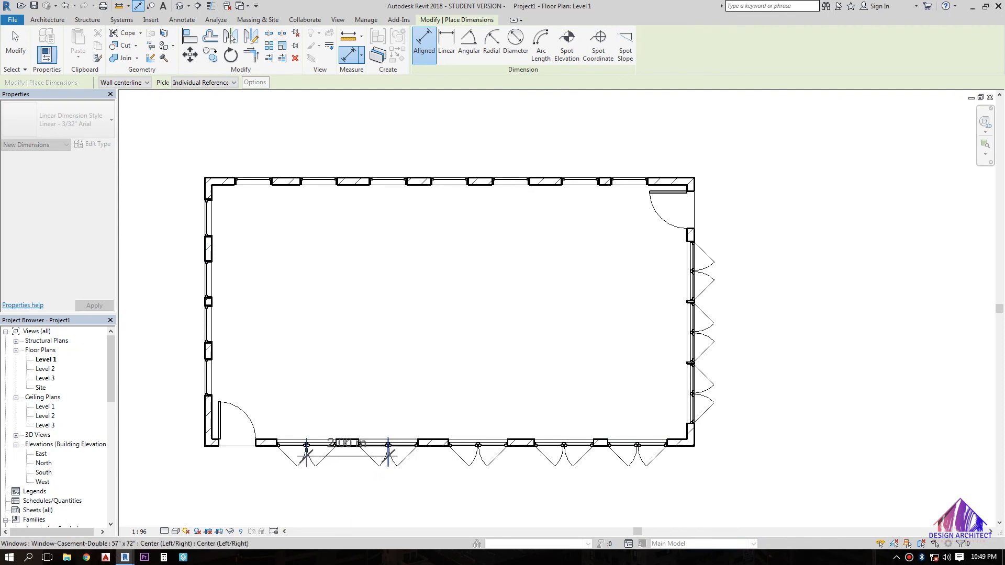
left_click(388, 457)
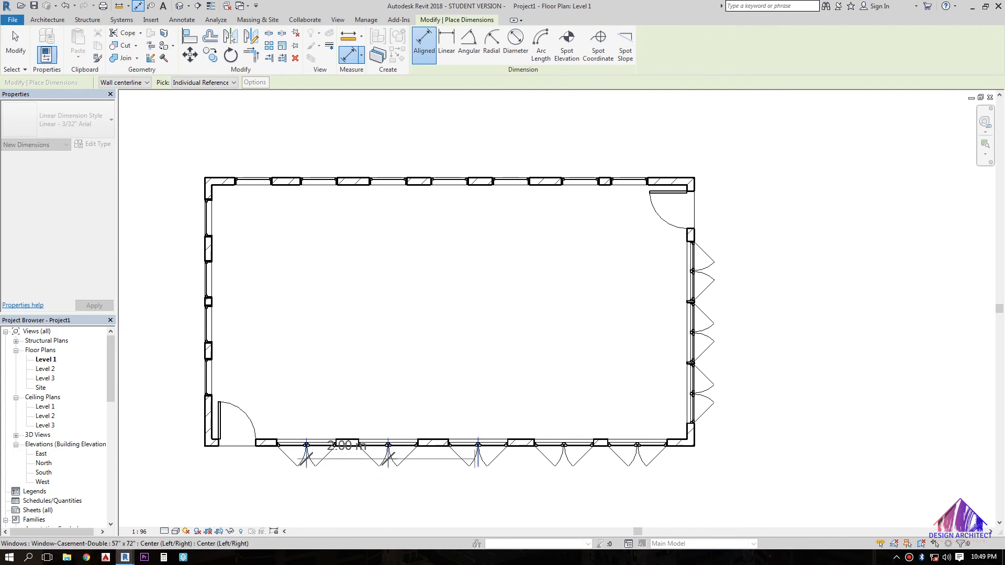
left_click(478, 456)
left_click(564, 458)
left_click(637, 459)
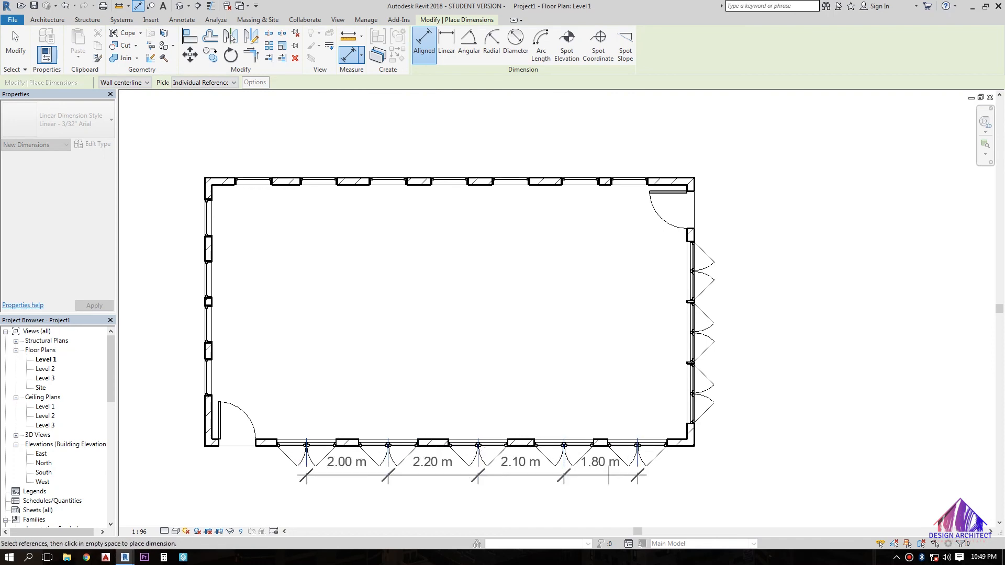
left_click(628, 491)
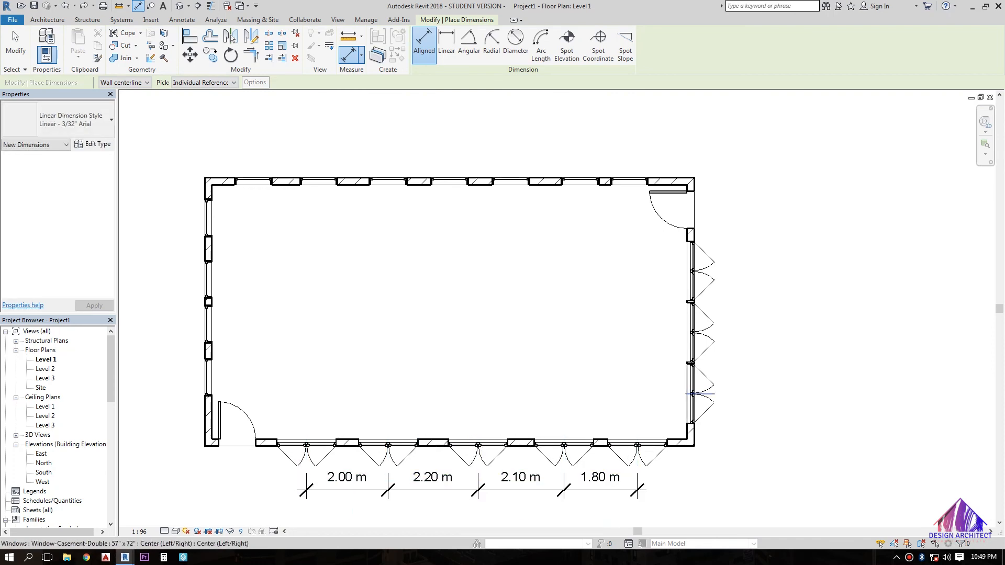
Add an aligned dimension string between the centers of the three east wall windows, placed outside the wall.
left_click(707, 394)
left_click(709, 333)
left_click(710, 271)
left_click(744, 277)
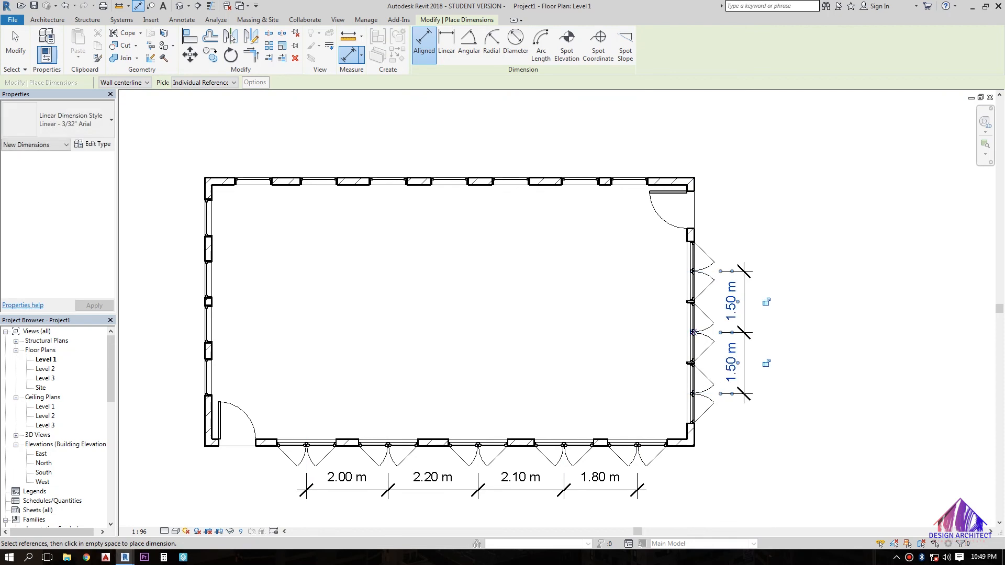
Add an aligned dimension string between the centers of the seven north wall windows, placed outside the wall.
left_click(630, 181)
left_click(581, 182)
left_click(510, 182)
left_click(450, 182)
left_click(388, 181)
left_click(319, 182)
left_click(253, 181)
left_click(256, 150)
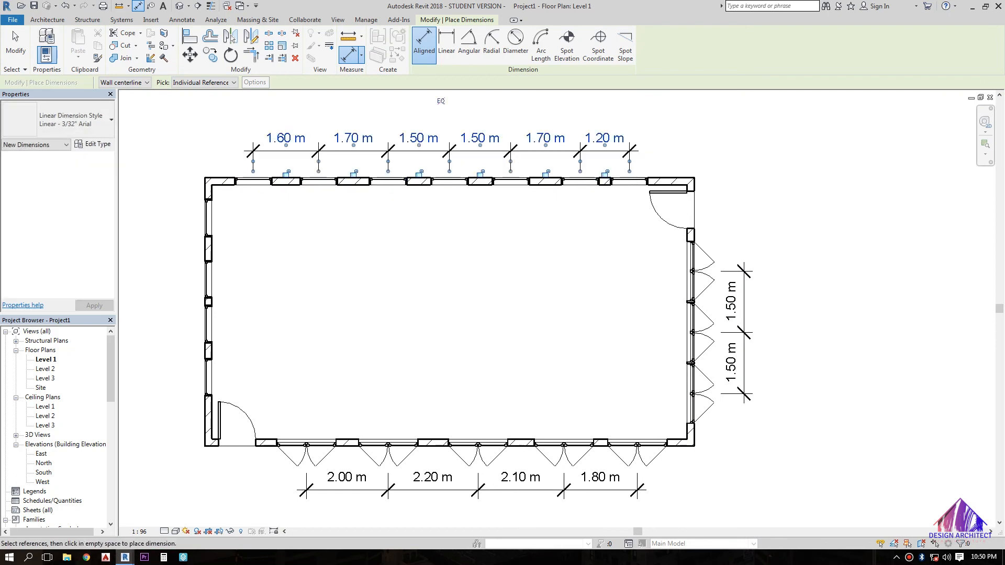
Add an aligned dimension string between the centers of the four west wall windows, placed outside the wall, and finish dimensioning.
left_click(207, 218)
left_click(207, 279)
left_click(207, 324)
left_click(208, 378)
left_click(188, 298)
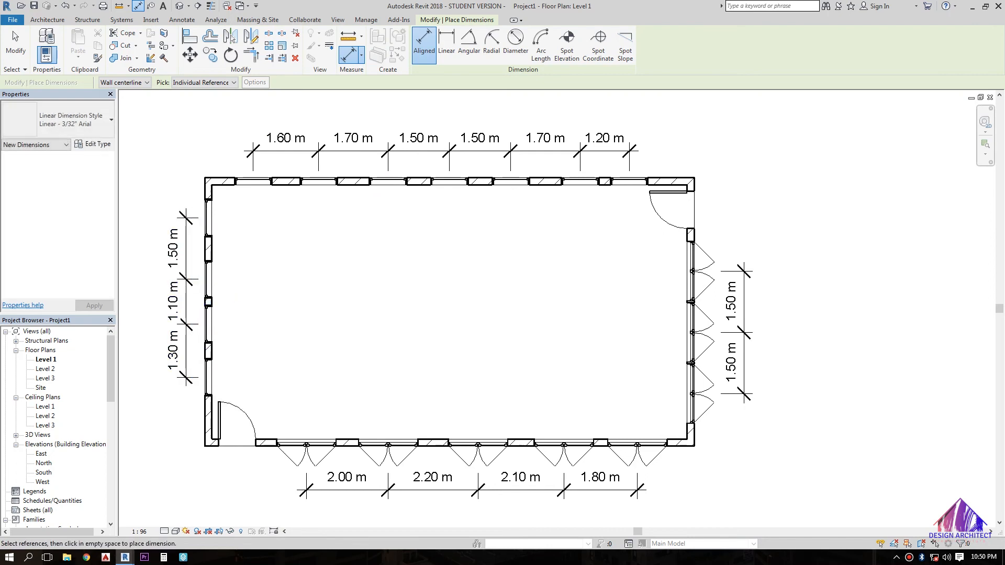
key("Escape")
key("Escape")
Space the windows evenly along the south, east, north and west walls by applying the equality constraint to each dimension string.
left_click(433, 479)
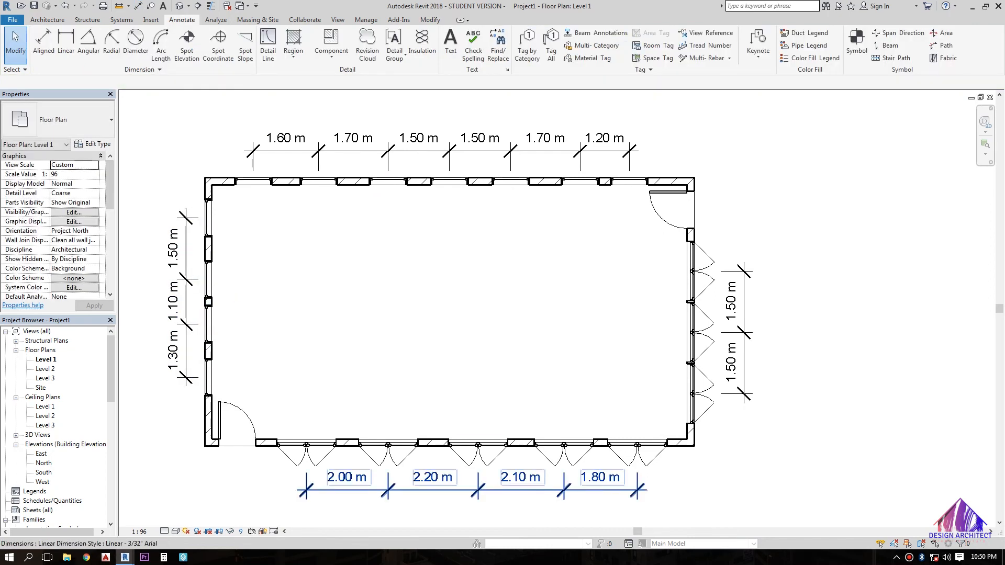
key("Escape")
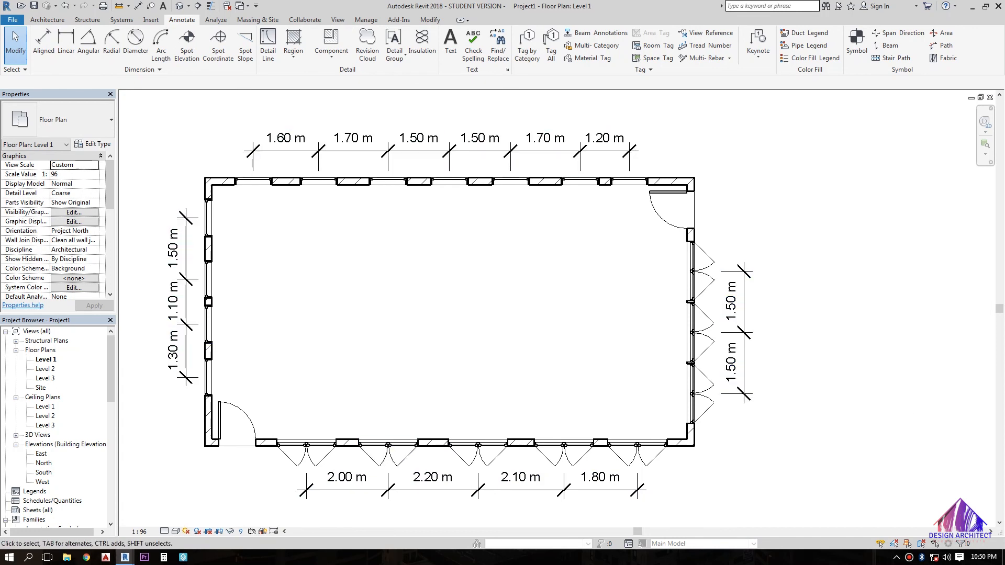
left_click(464, 490)
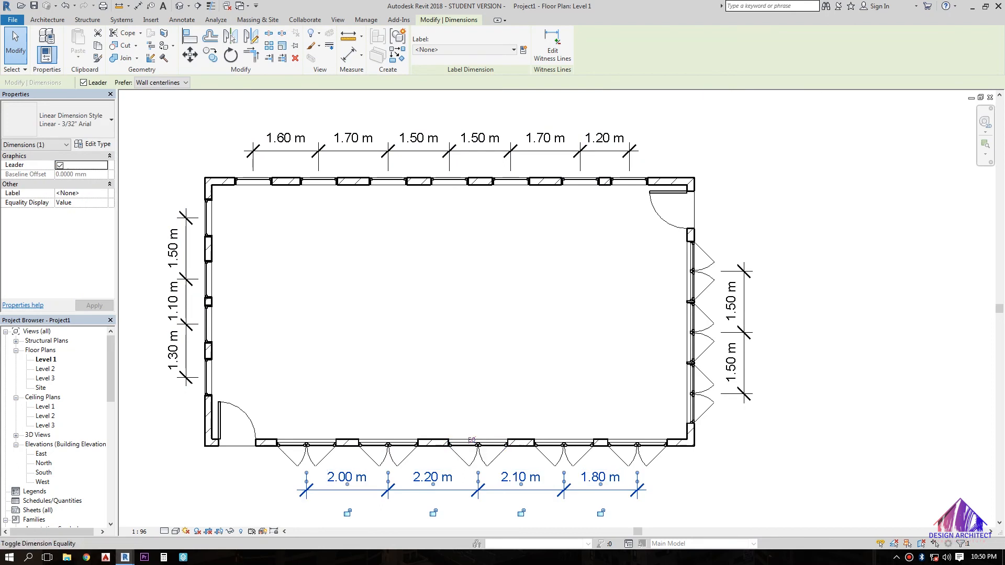
left_click(472, 441)
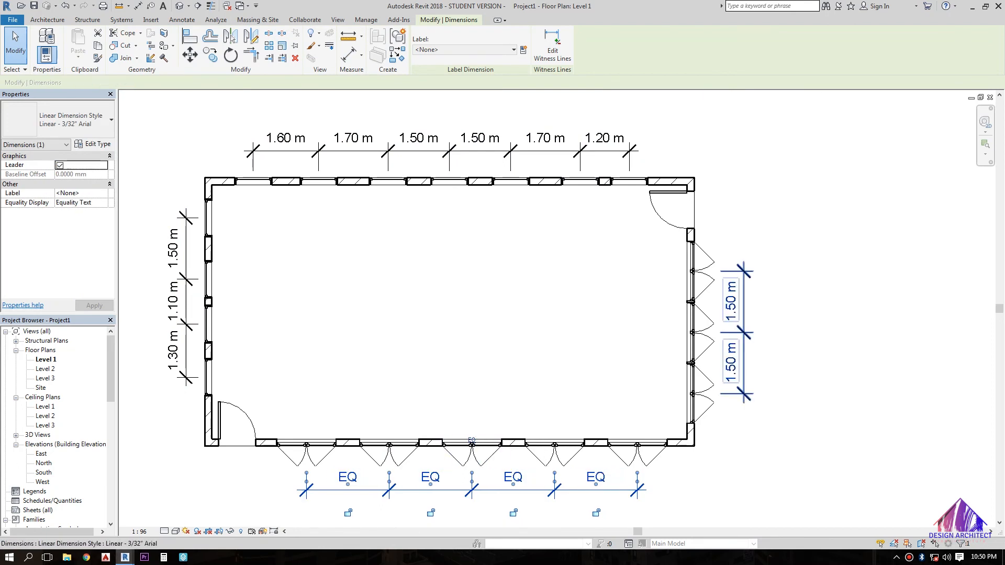
left_click(744, 361)
left_click(549, 151)
left_click(441, 101)
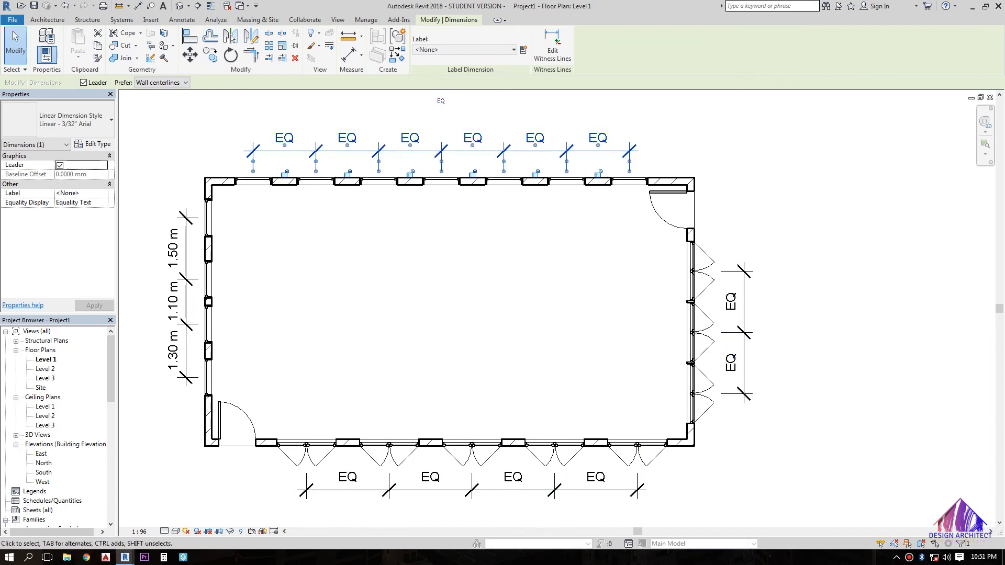
left_click(186, 297)
left_click(235, 298)
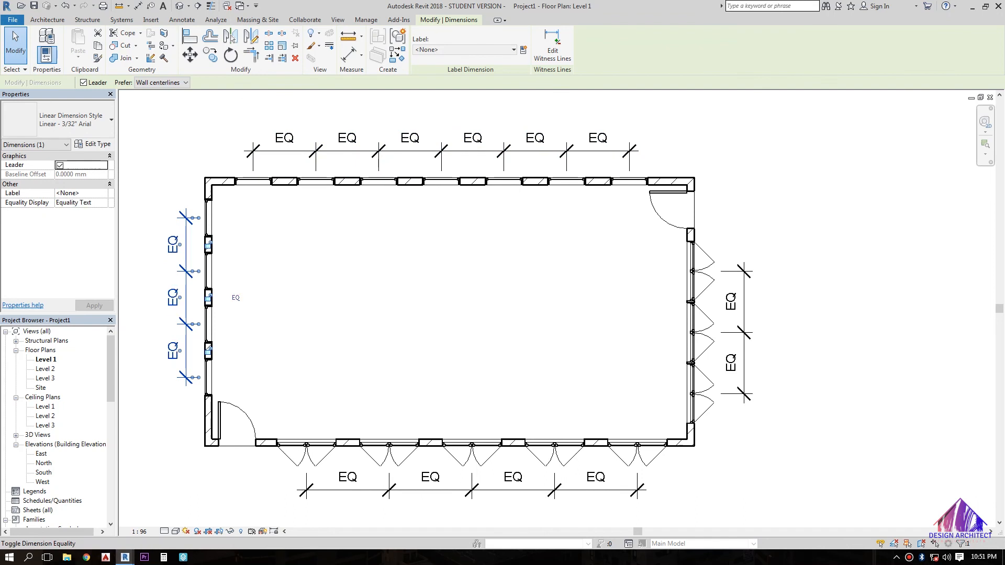
key("Escape")
Open the default 3D view and orbit around the building to check the evenly spaced windows on its walls.
middle_click_drag(461, 377, 533, 367)
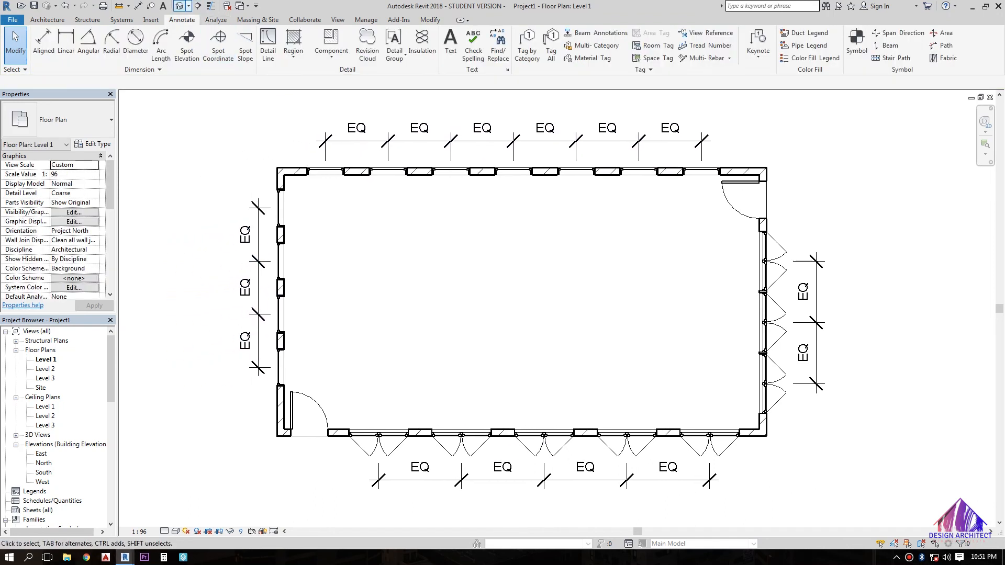
left_click(180, 6)
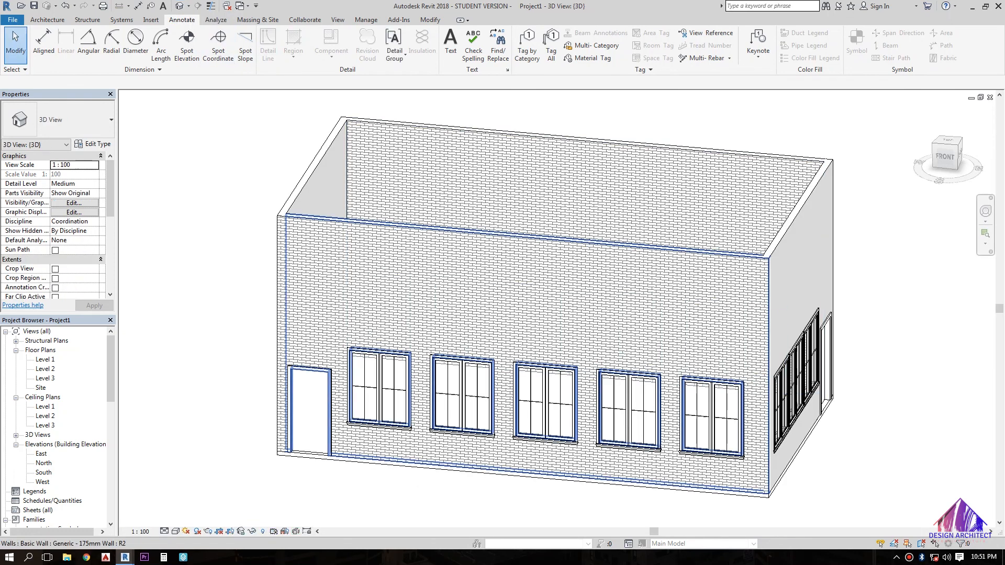
middle_click_drag(656, 333, 397, 330, "shift")
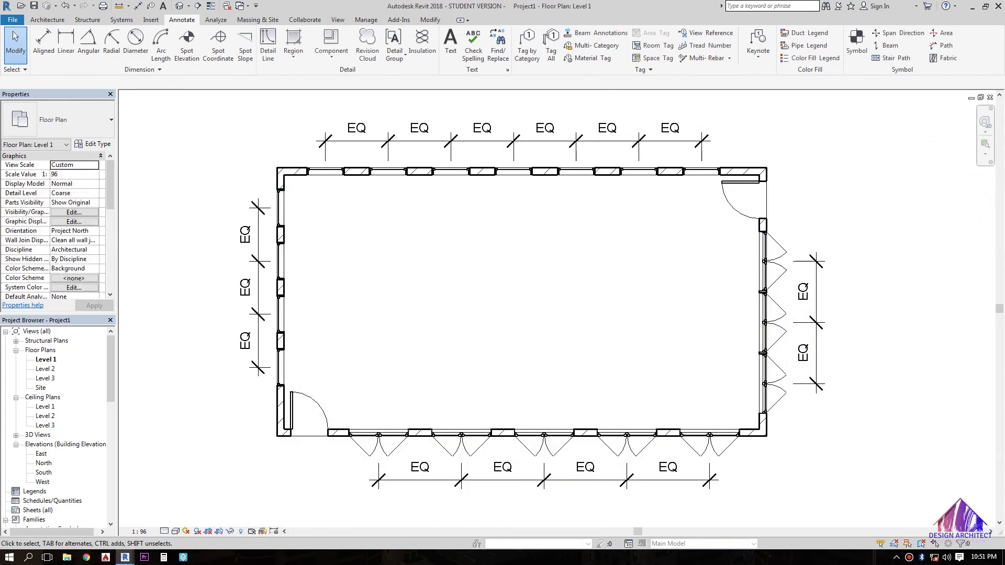
Save the model to the Desktop as a Revit project file (*.rvt) named Project 01.
left_click(13, 19)
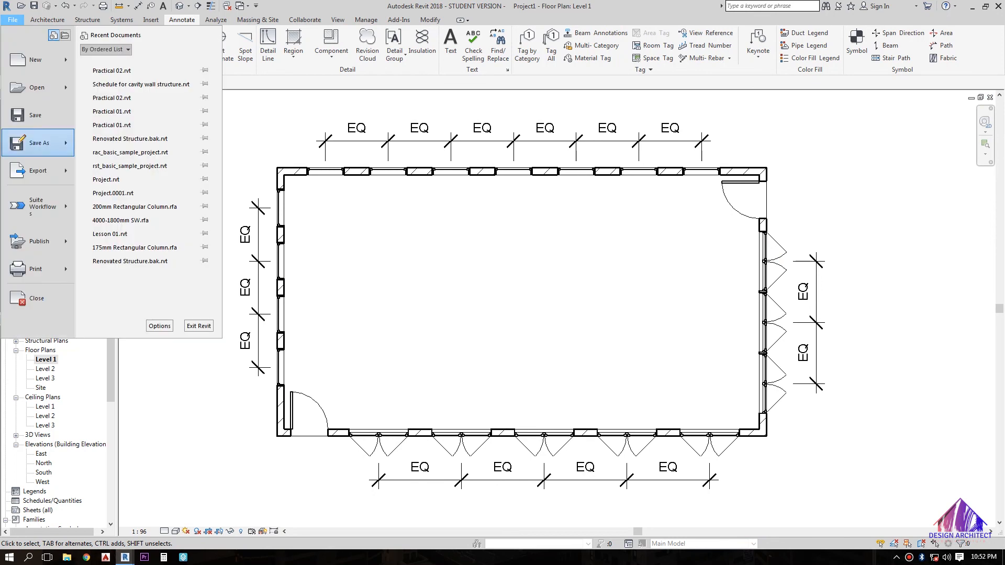
mouse_move(39, 143)
left_click(114, 77)
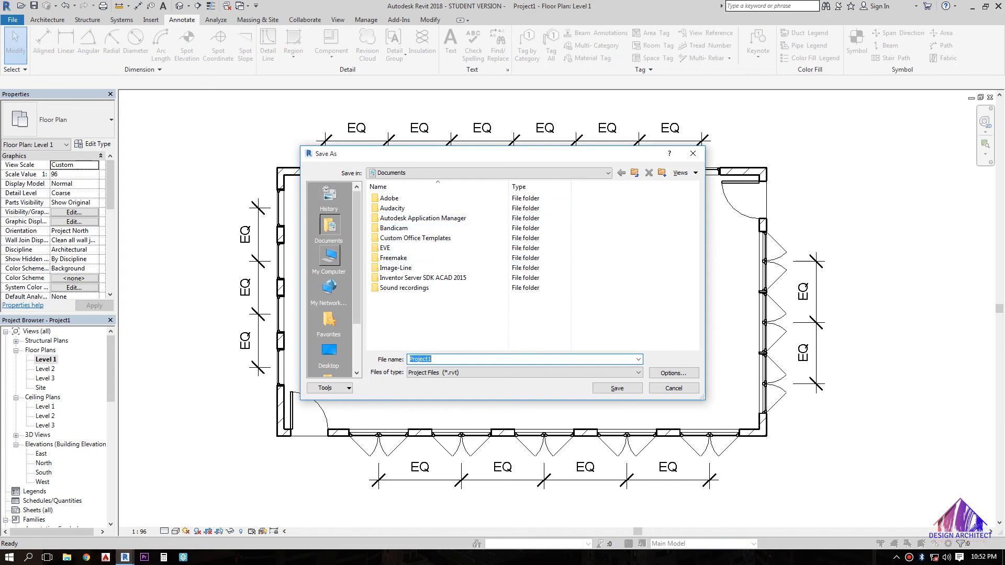
left_click(329, 352)
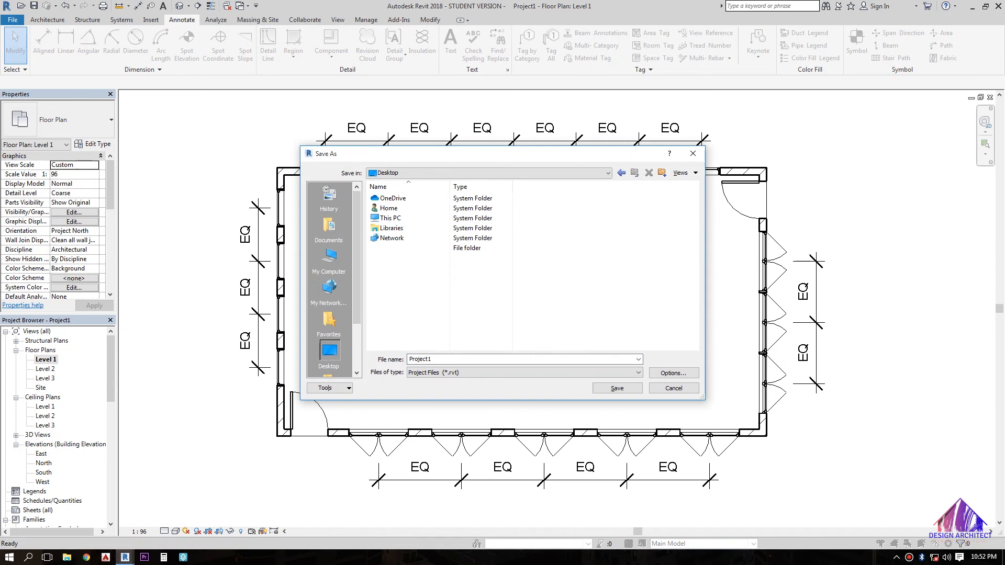
double_click(420, 359)
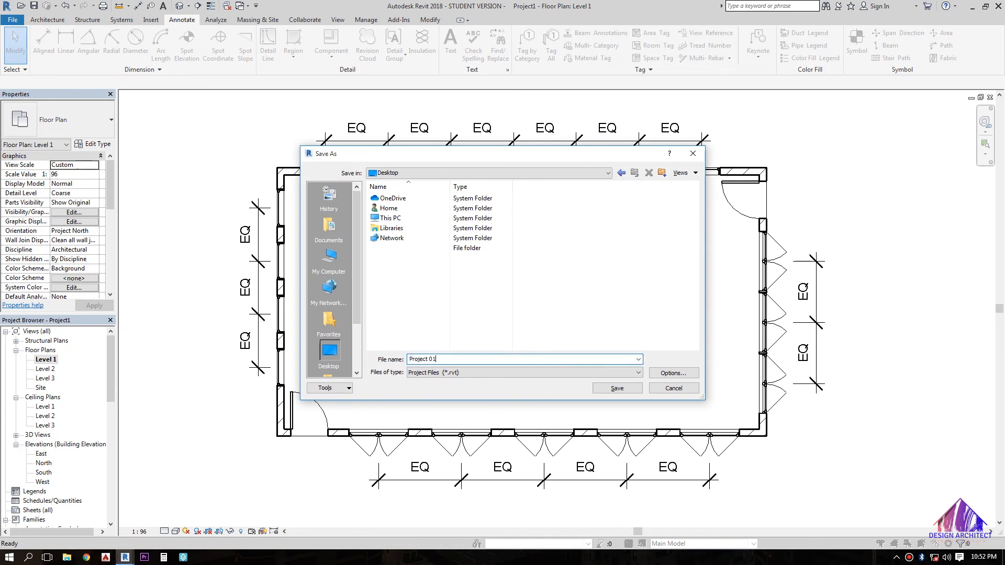
left_click(525, 373)
left_click(524, 382)
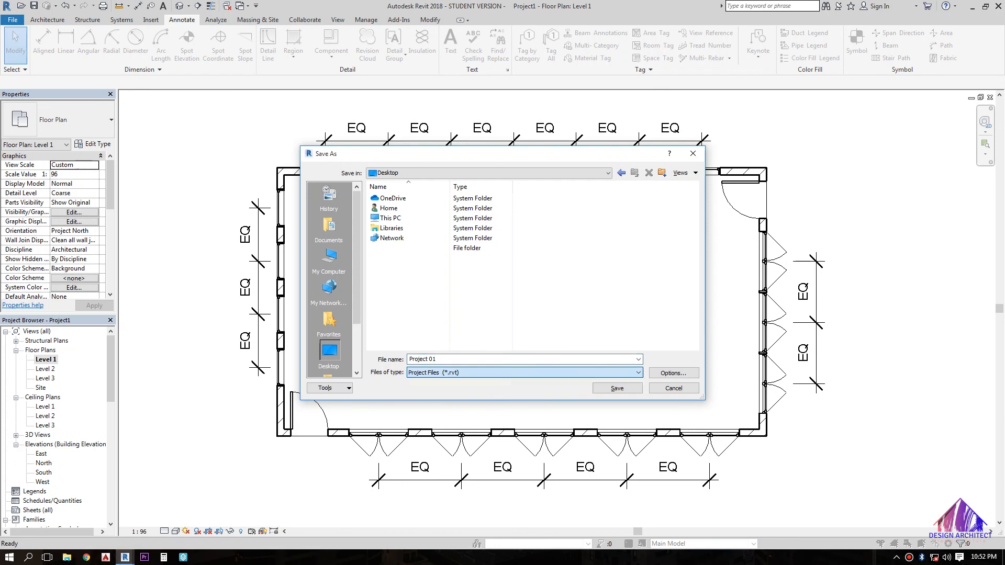
left_click(618, 388)
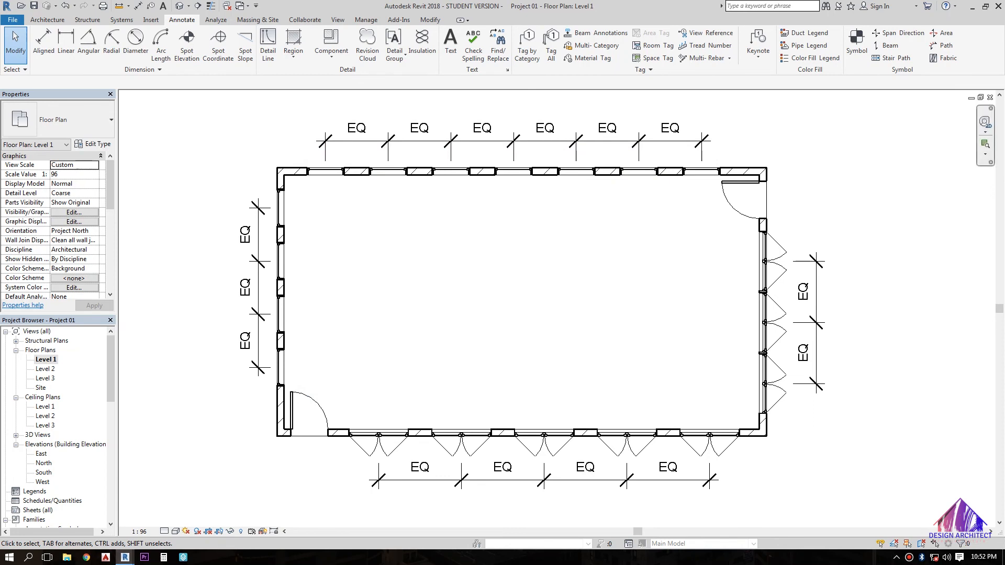
Close all open views of Project 01, including the South elevation, to close the project.
left_click(990, 97)
left_click(990, 97)
left_click(990, 97)
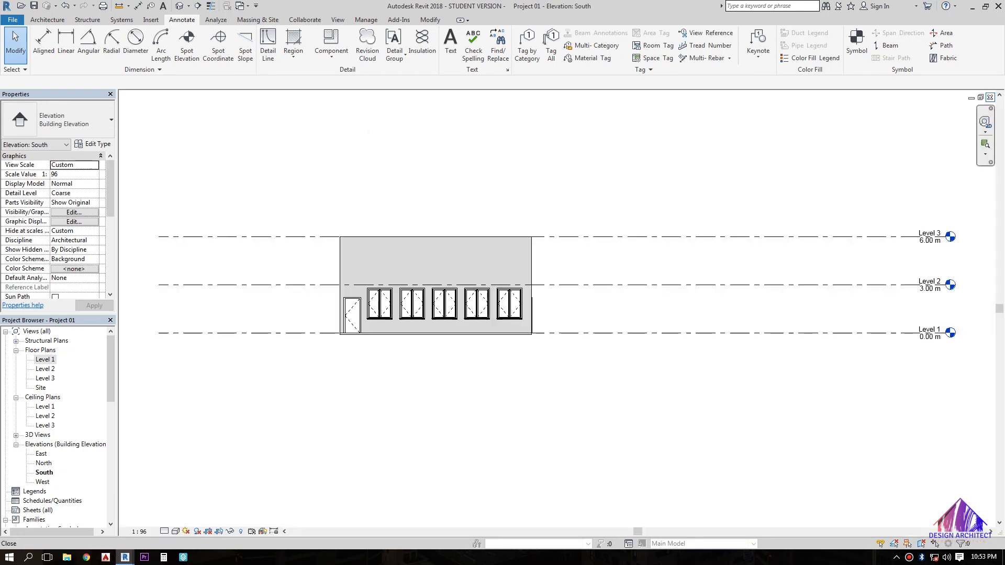
left_click(990, 97)
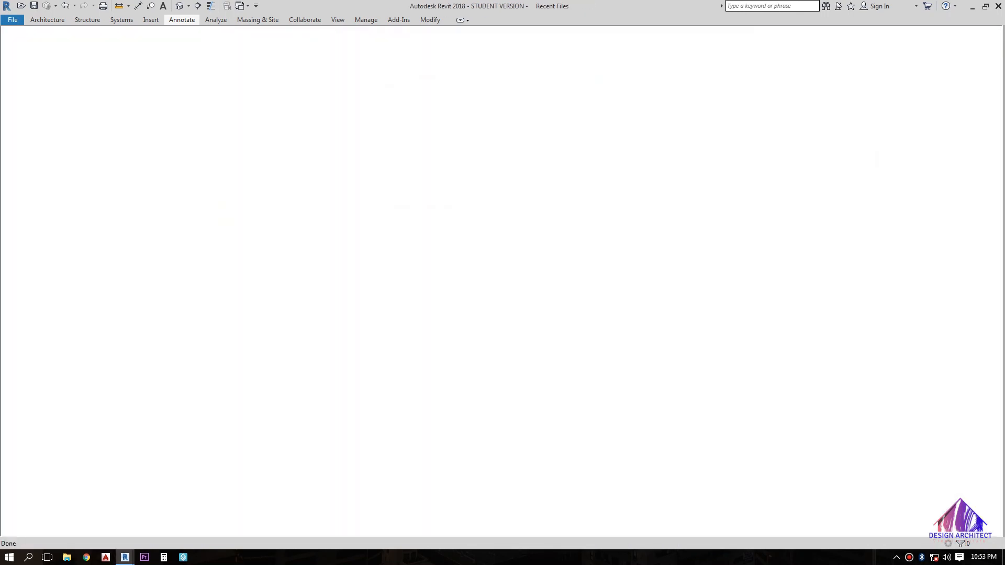